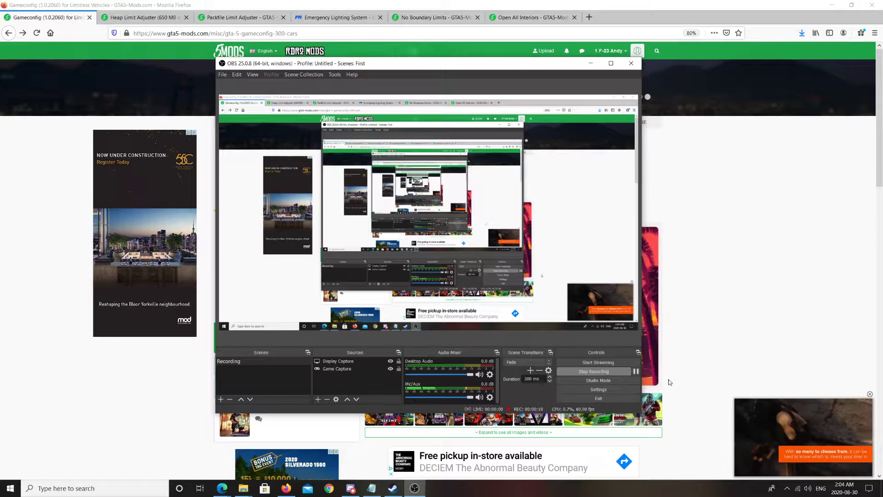
Step: Open the 395267-GTAV Config v21.0 archive from the Downloads folder in WinRAR and view its Read Me.txt for the installation path
left_click(732, 328)
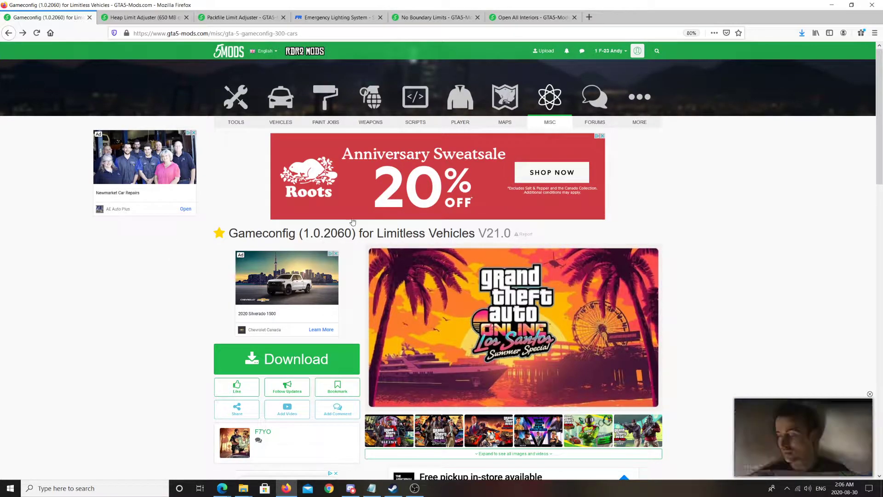
left_click_drag(230, 233, 404, 234)
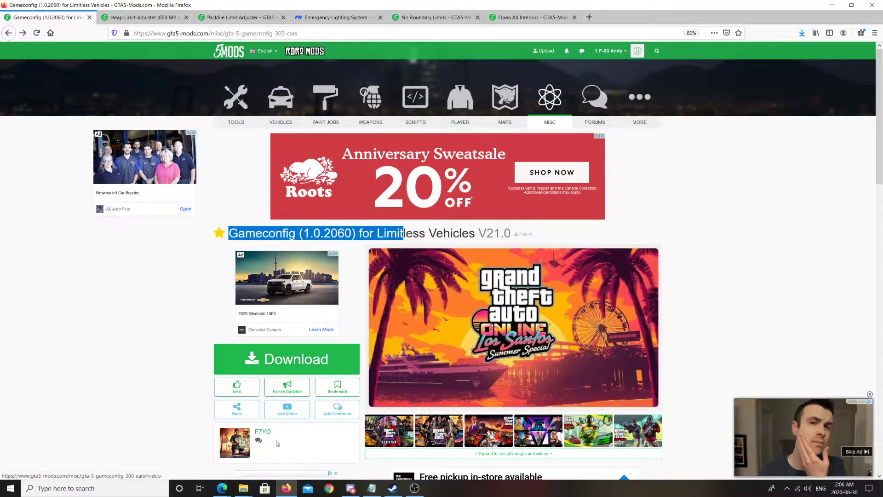
left_click(243, 488)
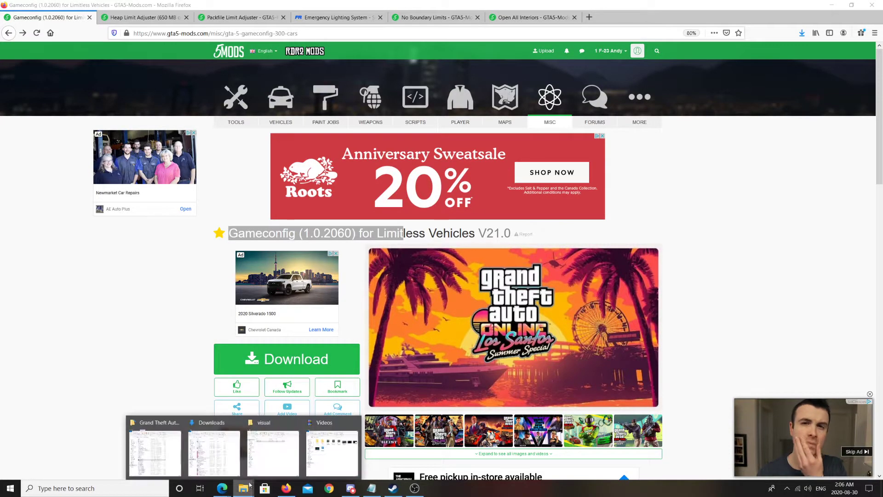
left_click(201, 456)
right_click(463, 120)
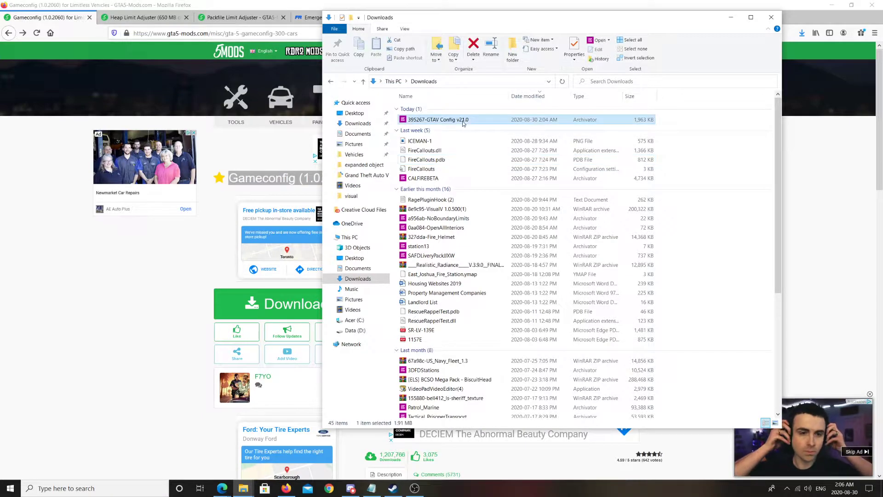
left_click(498, 211)
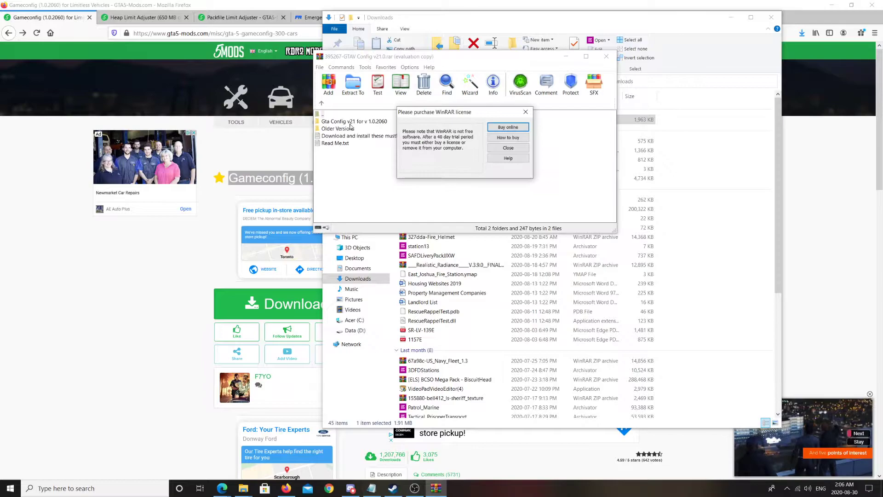
key("Escape")
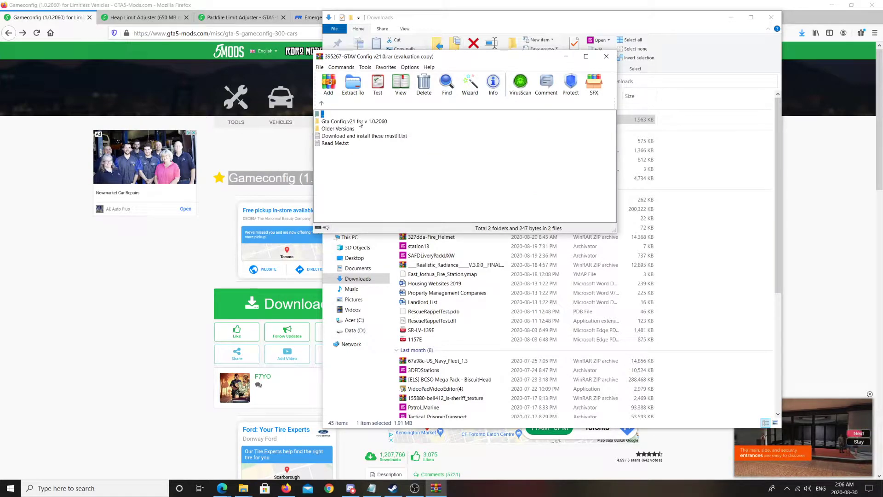
double_click(335, 143)
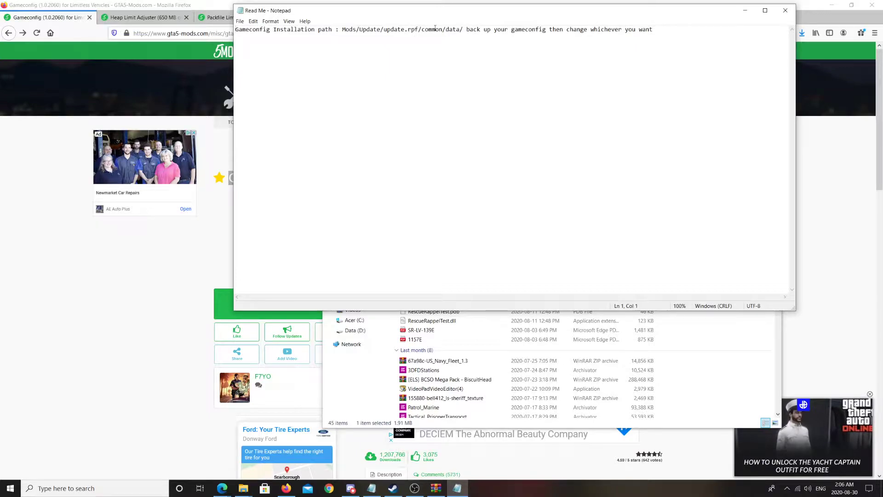
Step: Switch to OpenIV by launching it from the desktop and load the Windows version of Grand Theft Auto V
left_click(830, 5)
left_click(17, 298)
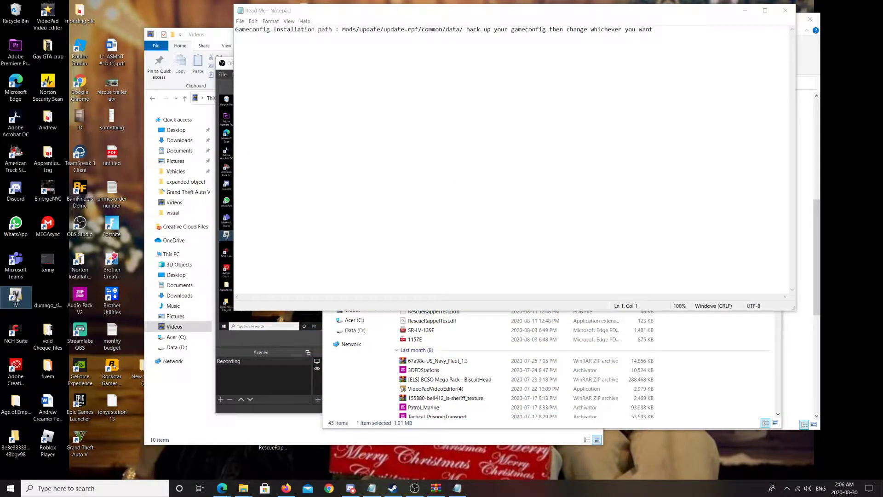
double_click(19, 298)
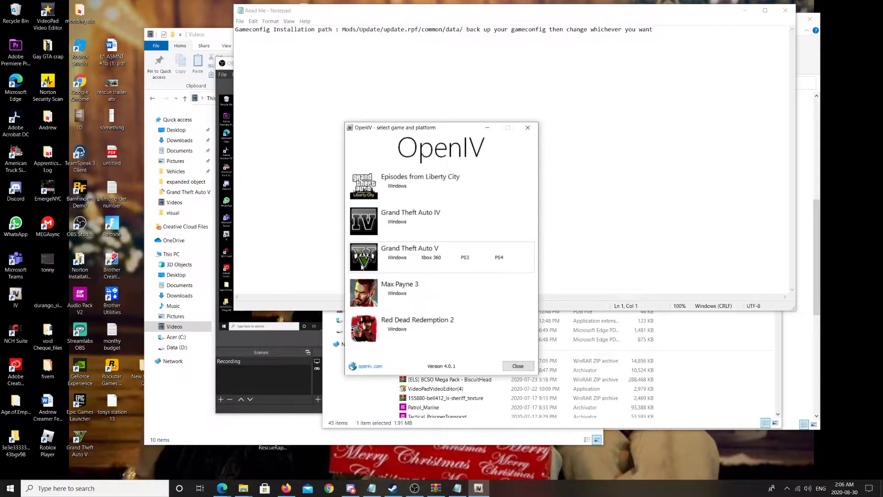
left_click(399, 258)
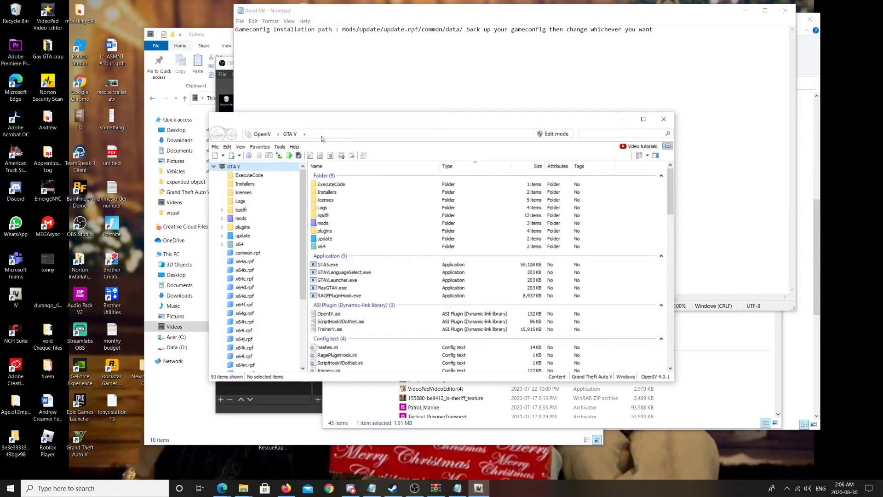
Step: Browse to mods/update/update.rpf/common/data and turn on edit mode
double_click(324, 224)
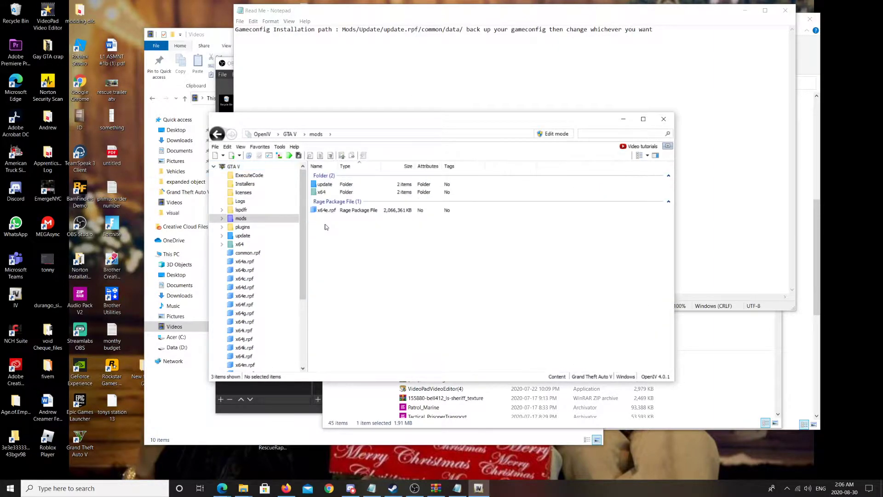
double_click(324, 185)
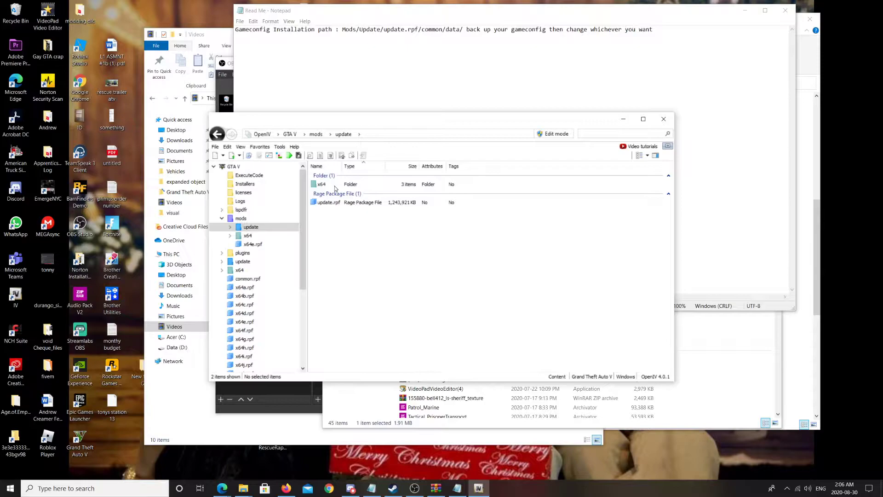
double_click(334, 202)
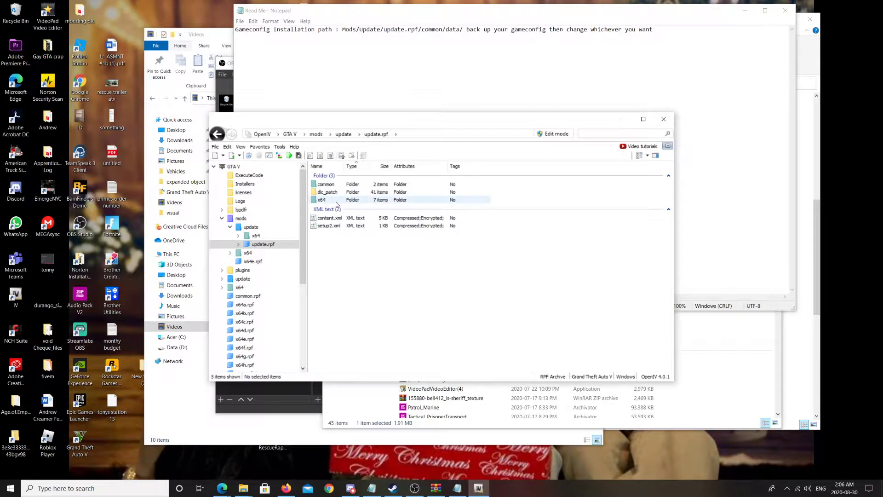
double_click(337, 185)
double_click(337, 185)
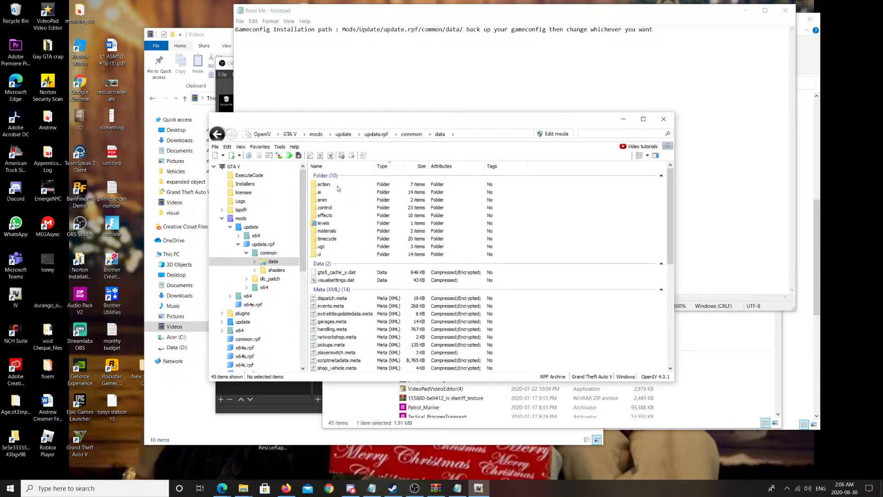
left_click(556, 136)
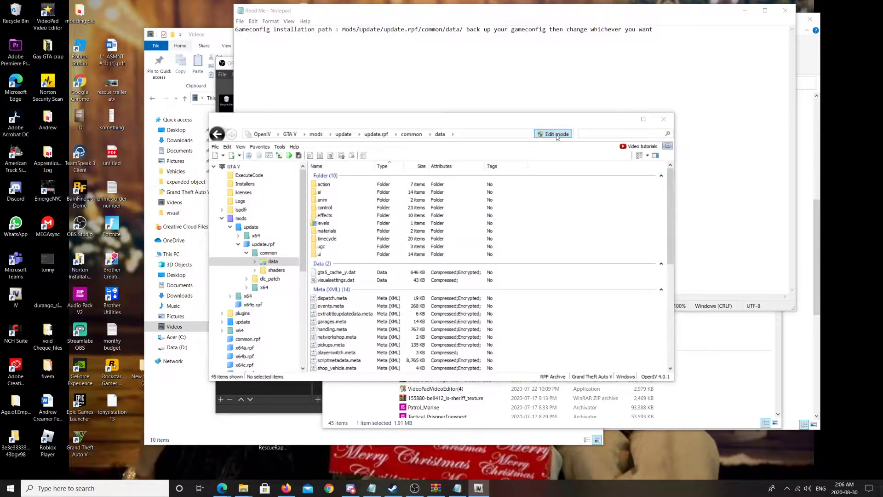
left_click(477, 275)
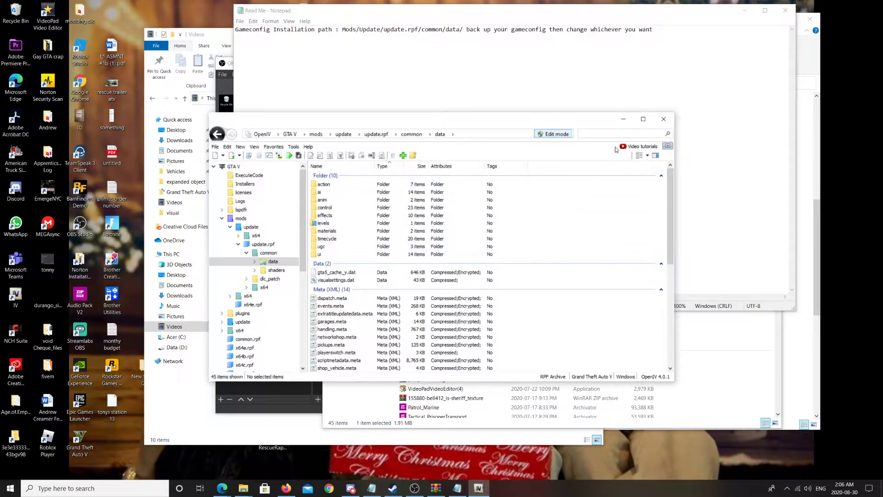
Step: Copy gameconfig.xml from the archive's Gta Config v21 "4x traffic 4x peds" folder into the OpenIV data folder and close the archive
left_click(785, 10)
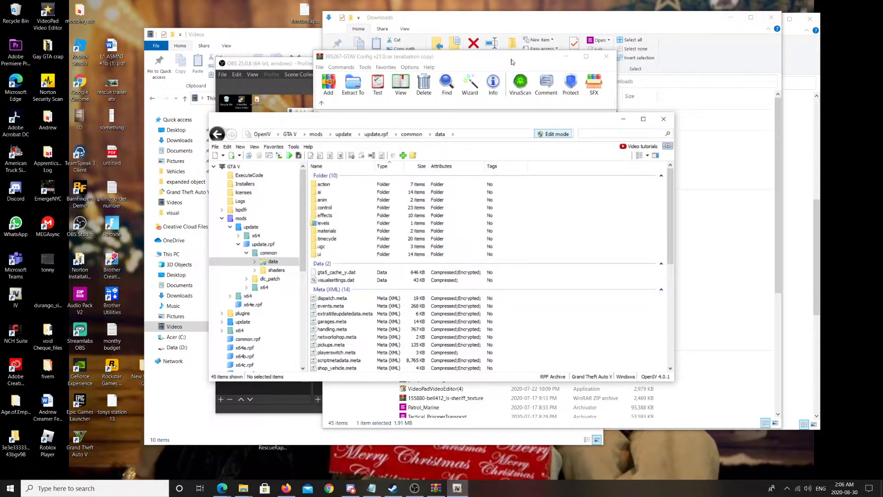
left_click(418, 144)
double_click(359, 122)
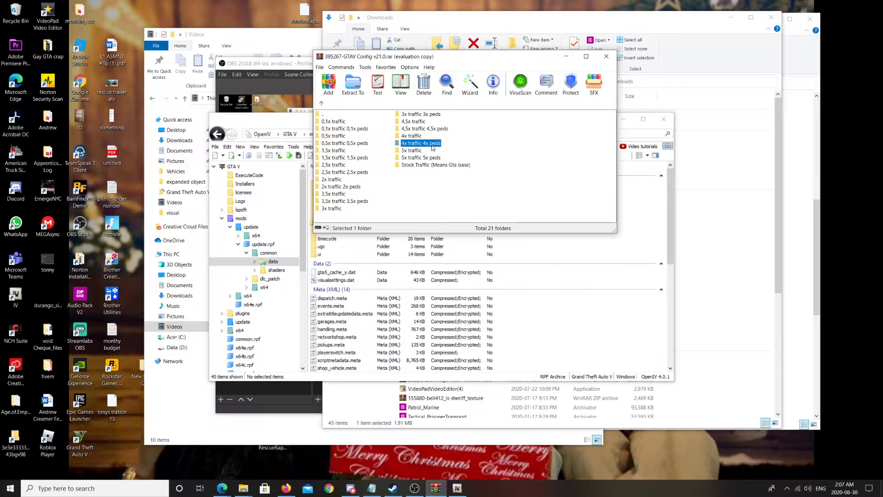
double_click(432, 144)
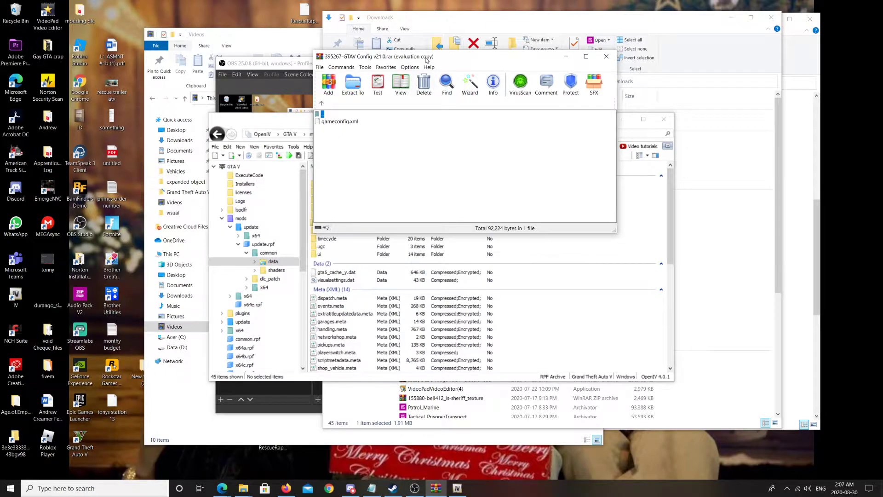
left_click_drag(426, 58, 234, 55)
left_click_drag(166, 125, 548, 319)
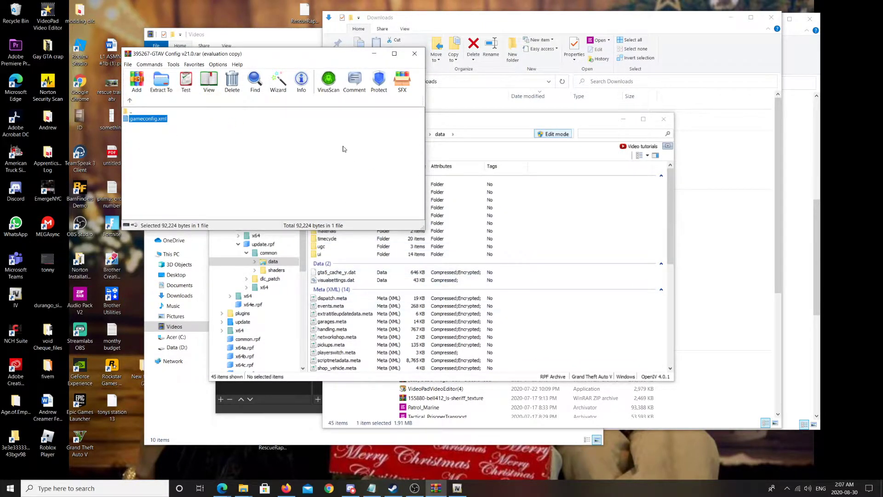
left_click(414, 54)
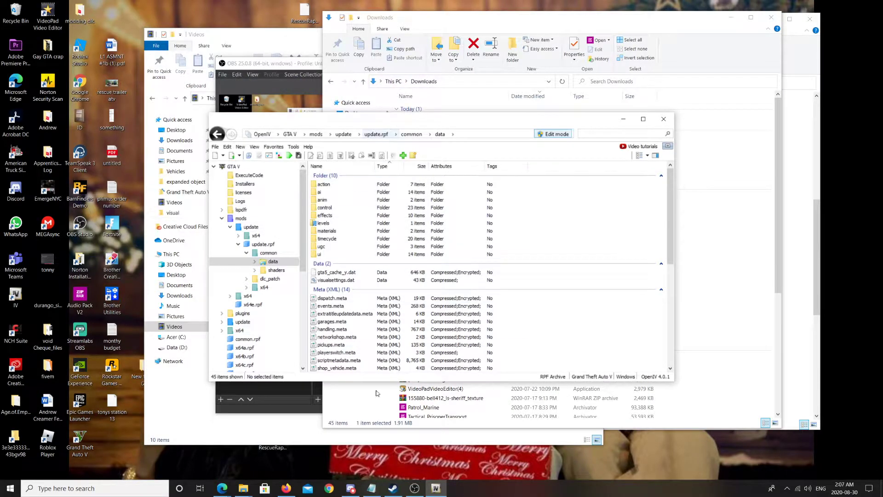
Step: Switch to Firefox, close the Gameconfig page, and download the Heap Limit Adjuster zip, opening it with WinRAR
left_click(284, 490)
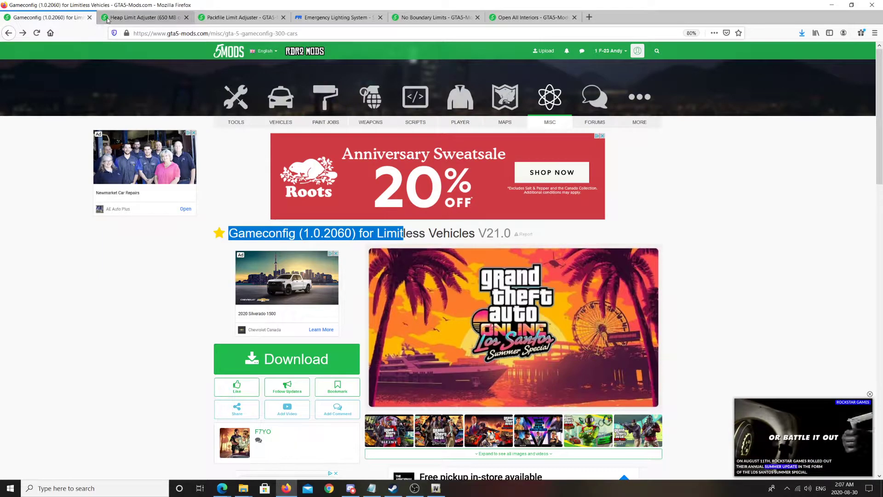
left_click(89, 18)
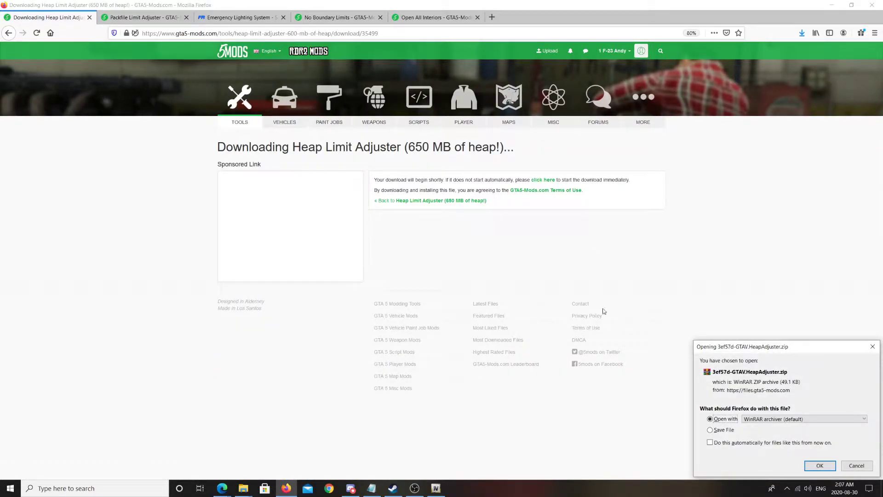
left_click(819, 466)
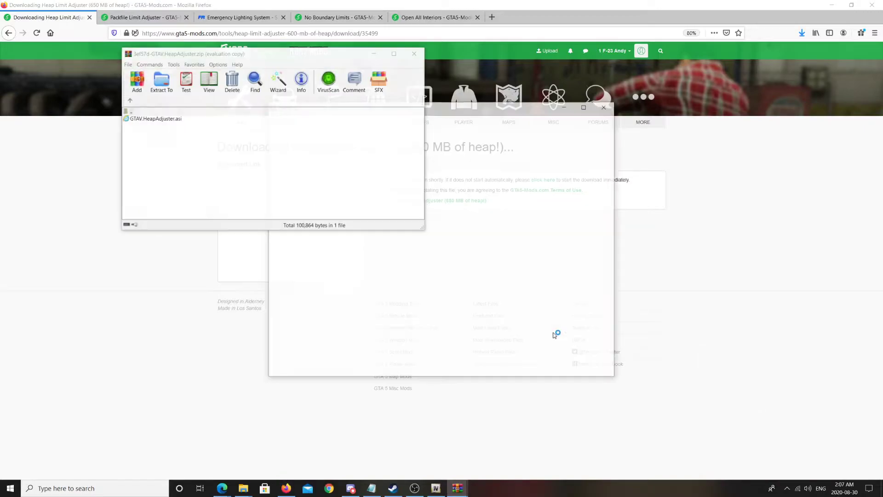
left_click(605, 105)
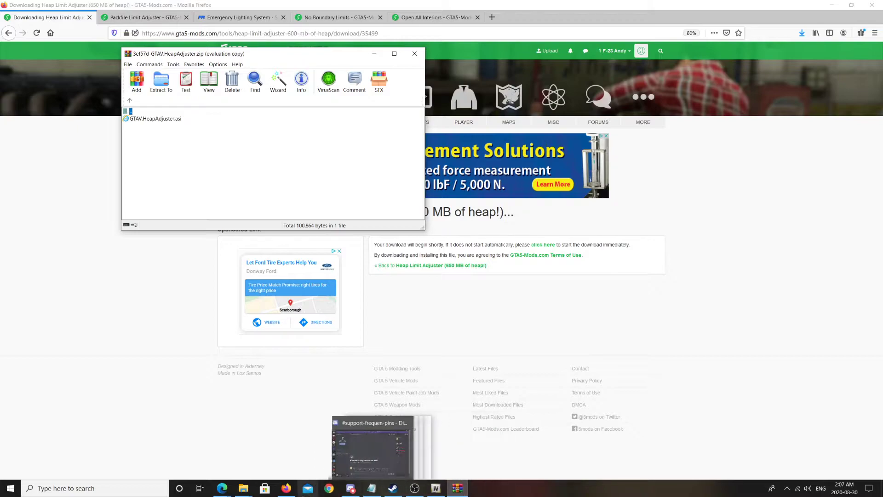
Step: Close OpenIV, copy GTAV.HeapAdjuster.asi from the archive into the main Grand Theft Auto V folder, and close the archive
right_click(435, 488)
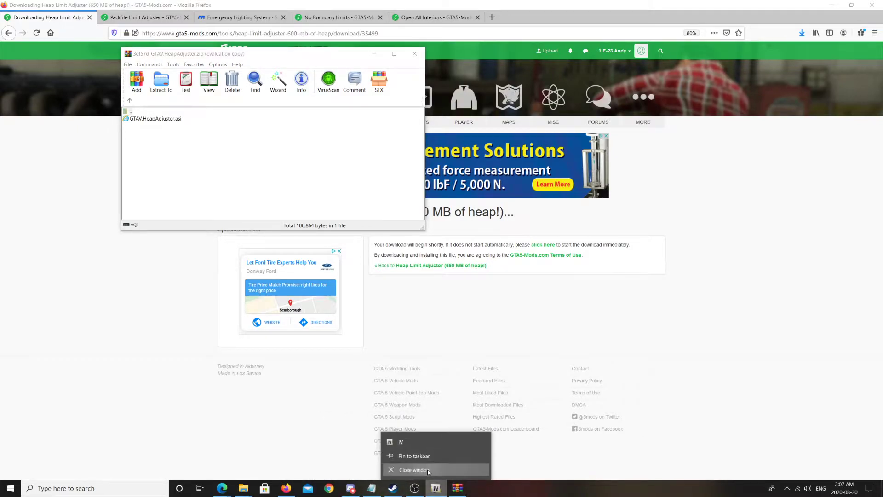
left_click(426, 474)
mouse_move(243, 488)
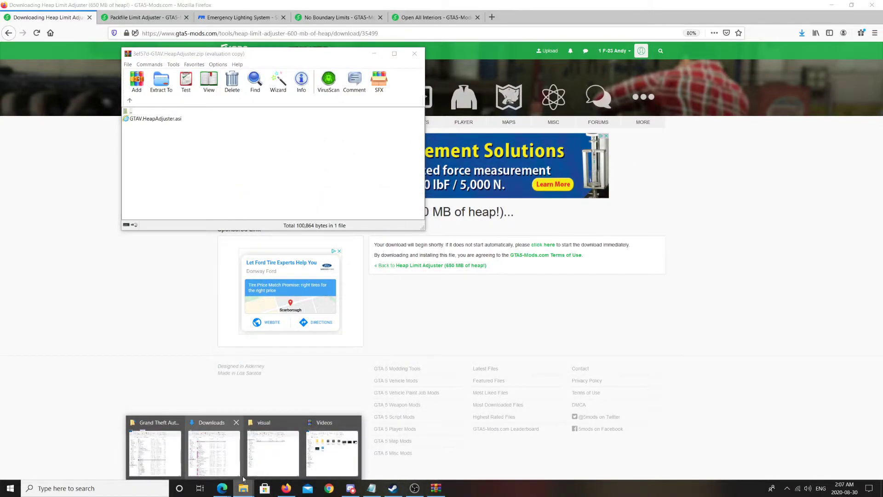
mouse_move(231, 468)
left_click(155, 453)
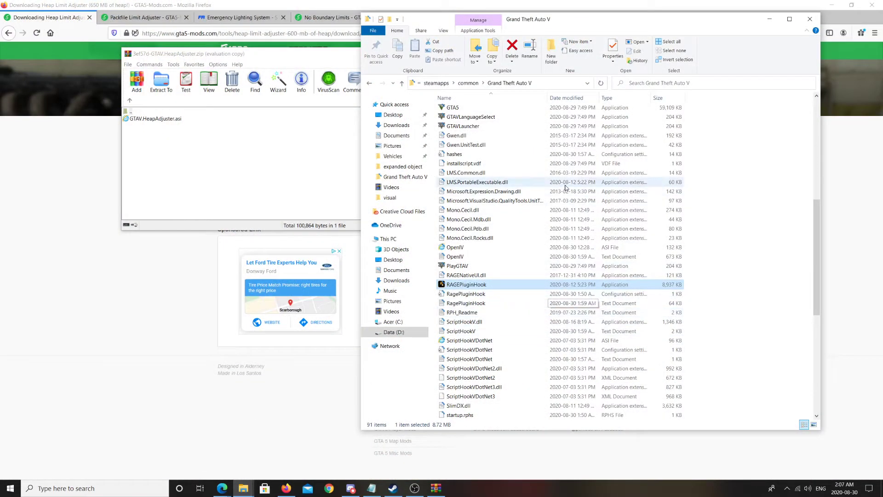
left_click(187, 173)
left_click_drag(146, 120, 713, 149)
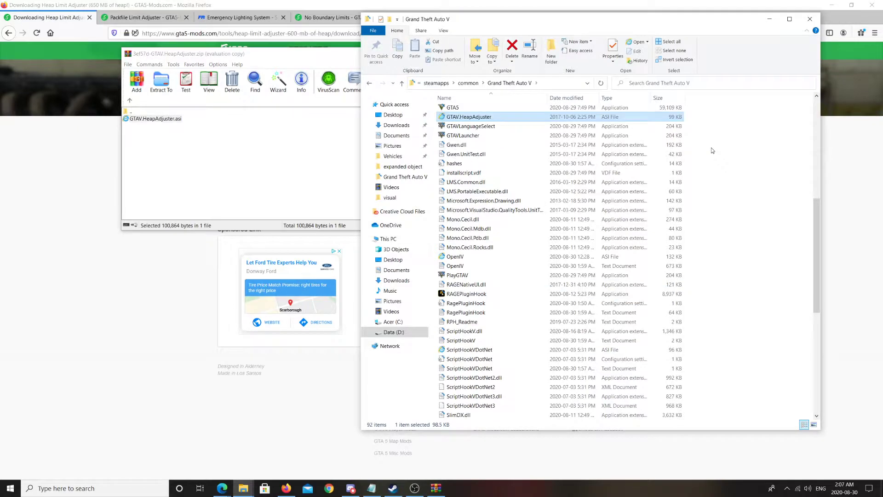
left_click(417, 53)
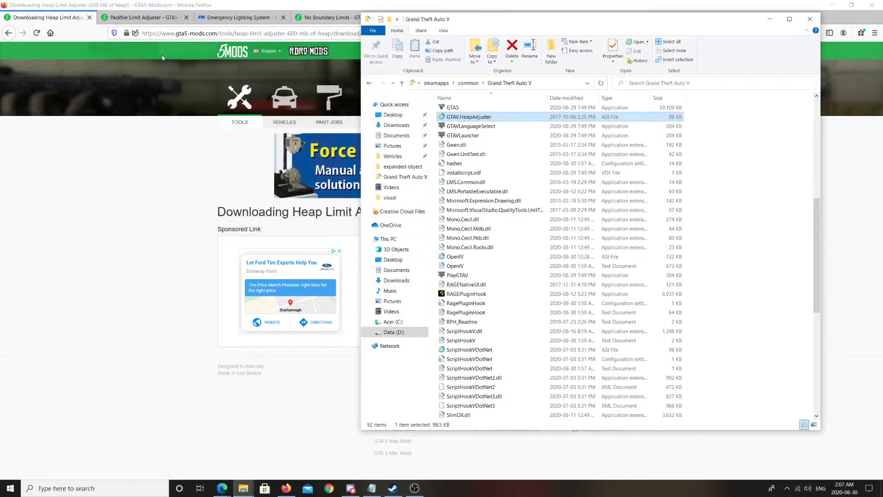
Step: Close the Heap Limit Adjuster page, download Packfile Limit Adjuster 1.1, and minimize the browser
left_click(89, 19)
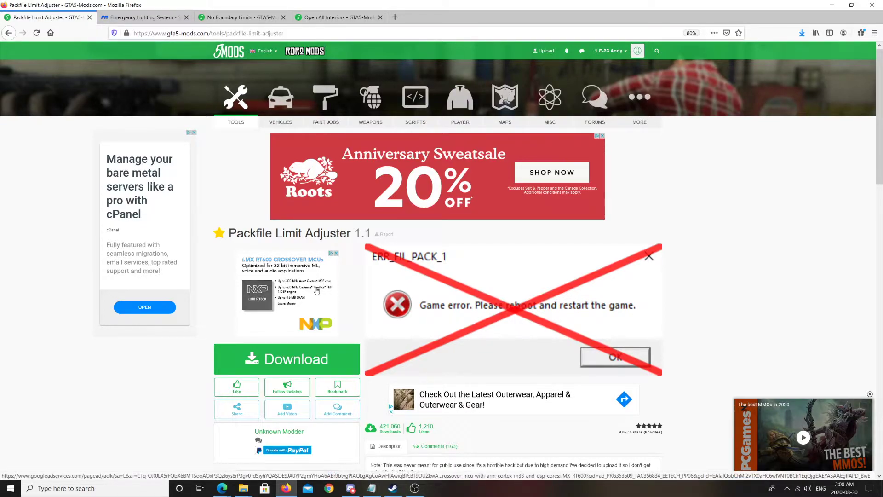
left_click(287, 352)
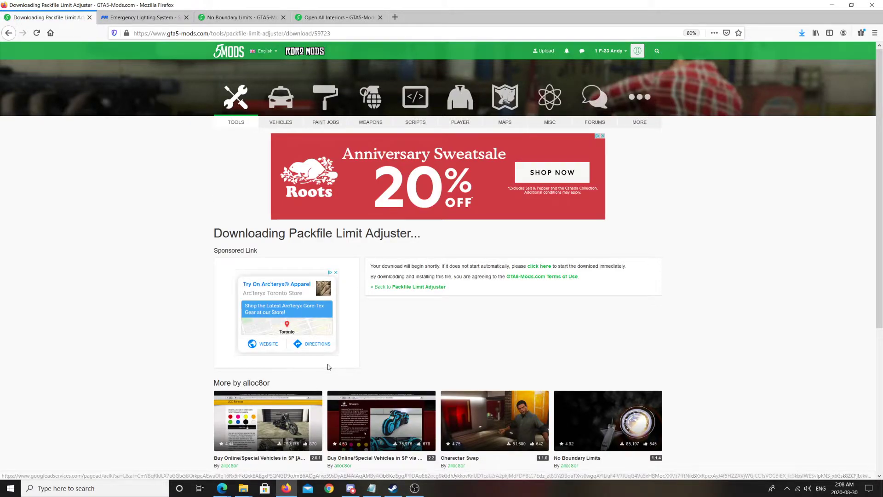
left_click(287, 490)
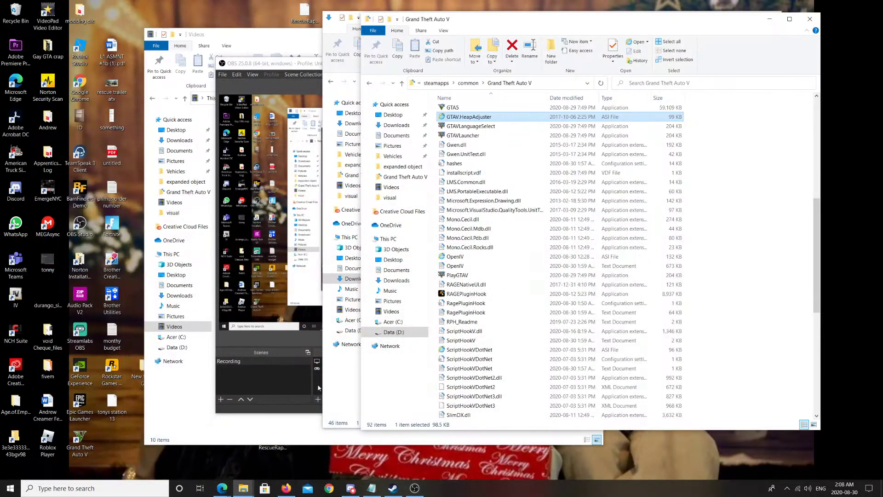
Step: Open the c901a6-PackfileLimitAdjuster archive from the Downloads folder in WinRAR
left_click(336, 75)
left_click(455, 129)
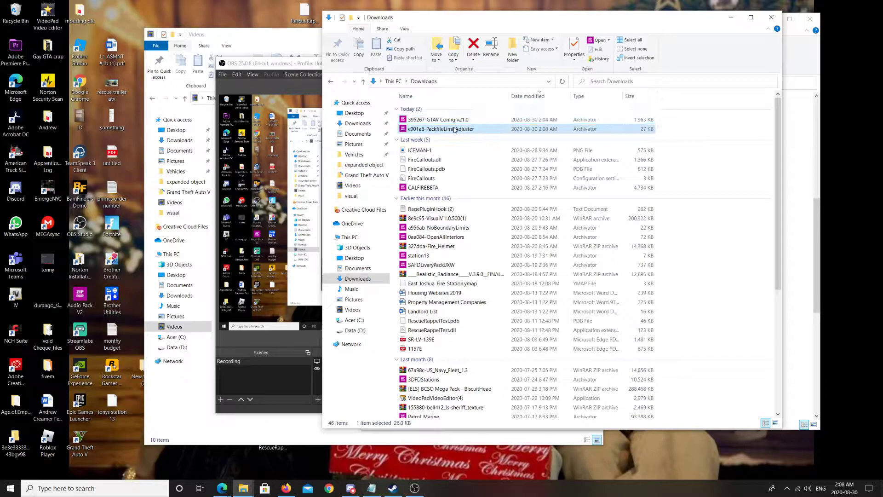
right_click(454, 130)
left_click(483, 218)
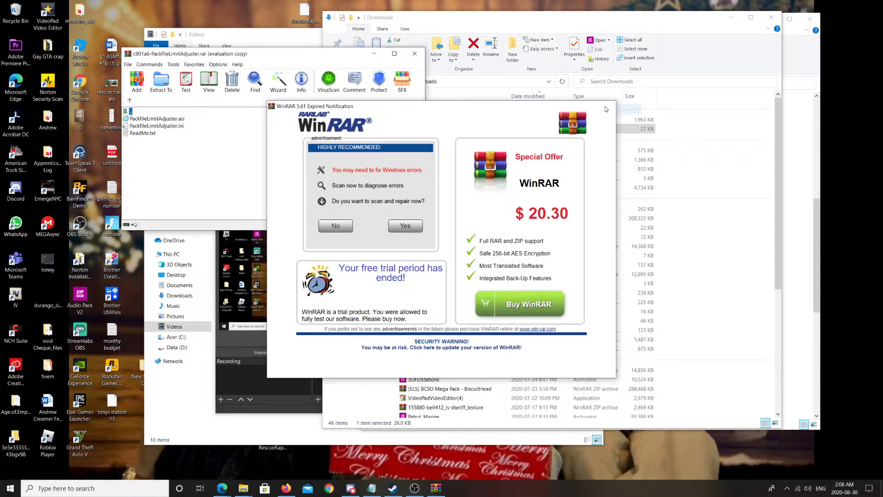
Step: Dismiss the WinRAR notice, bring the Grand Theft Auto V folder into view, and check the installation instructions in the archive's ReadMe.txt
left_click(606, 106)
left_click(730, 19)
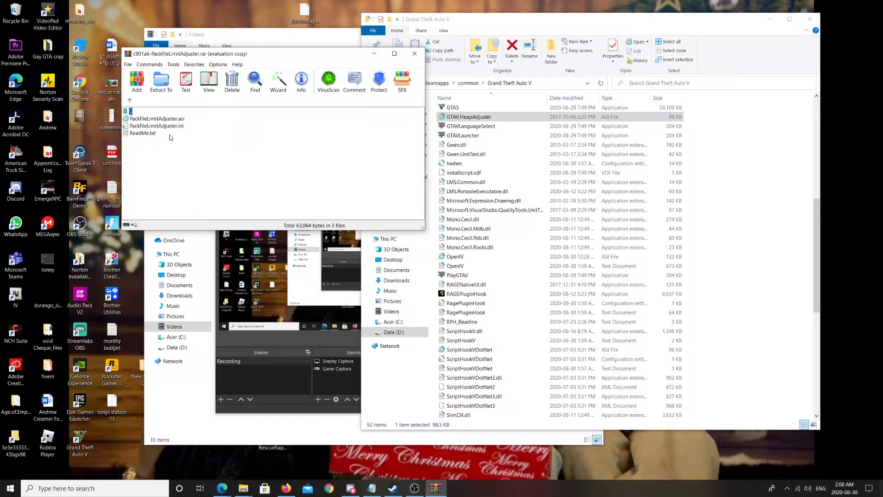
double_click(148, 134)
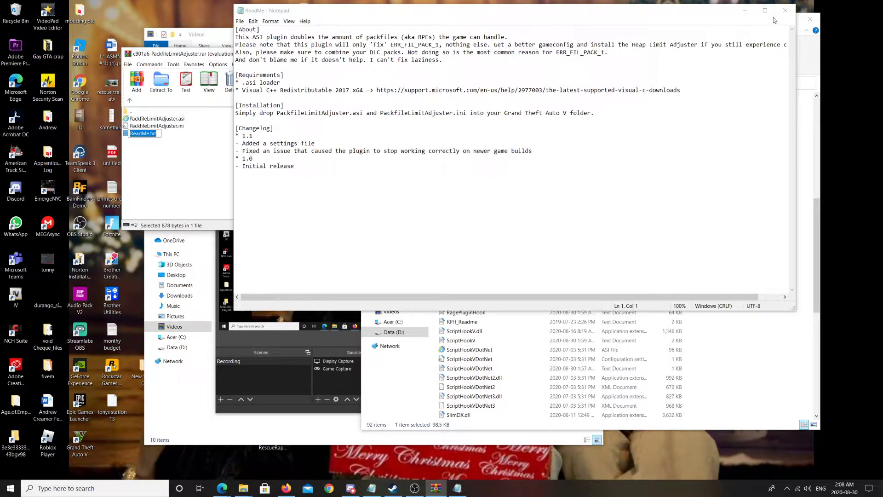
left_click(785, 10)
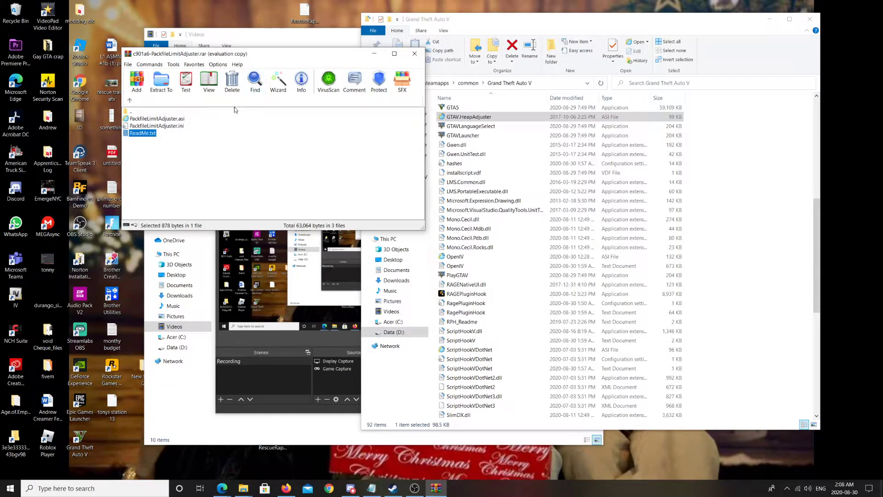
Step: Copy PackfileLimitAdjuster.asi and PackfileLimitAdjuster.ini from the archive into the main Grand Theft Auto V folder
left_click(189, 120)
left_click_drag(184, 123, 150, 120)
left_click_drag(374, 123, 713, 150)
right_click(712, 150)
left_click(690, 146)
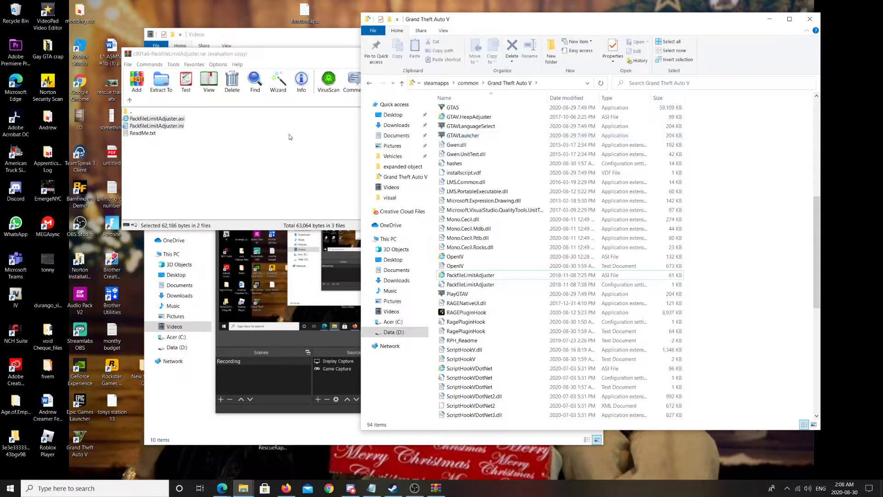
left_click(168, 127)
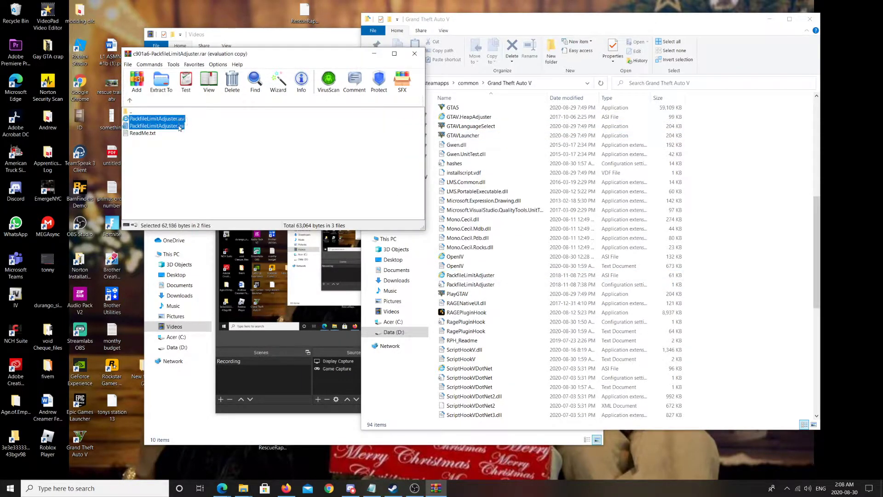
left_click_drag(453, 151, 716, 158)
left_click(437, 199)
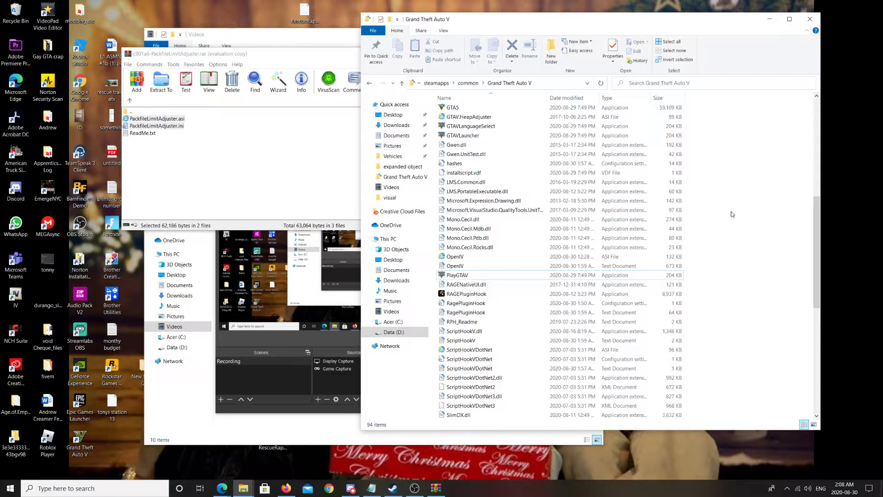
Step: Launch RAGEPluginHook from the Grand Theft Auto V folder to test the game, and quit to the desktop
double_click(536, 297)
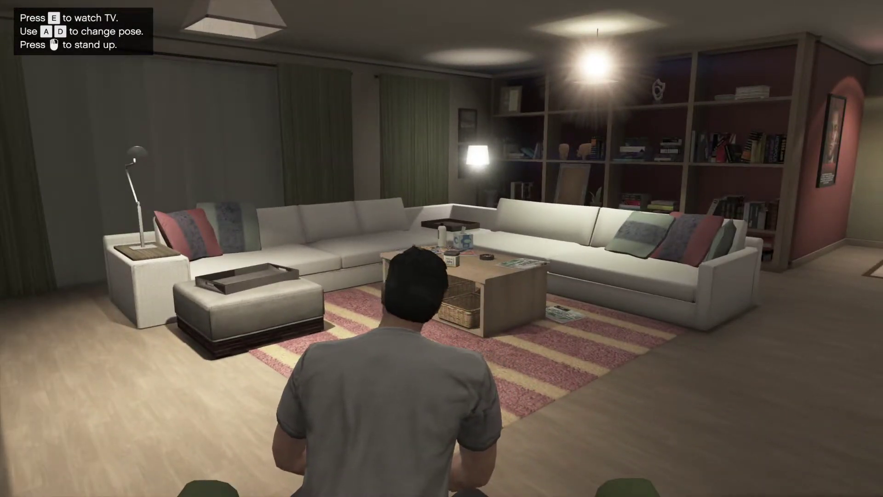
key("Escape")
key("e")
key("e")
key("e")
key("e")
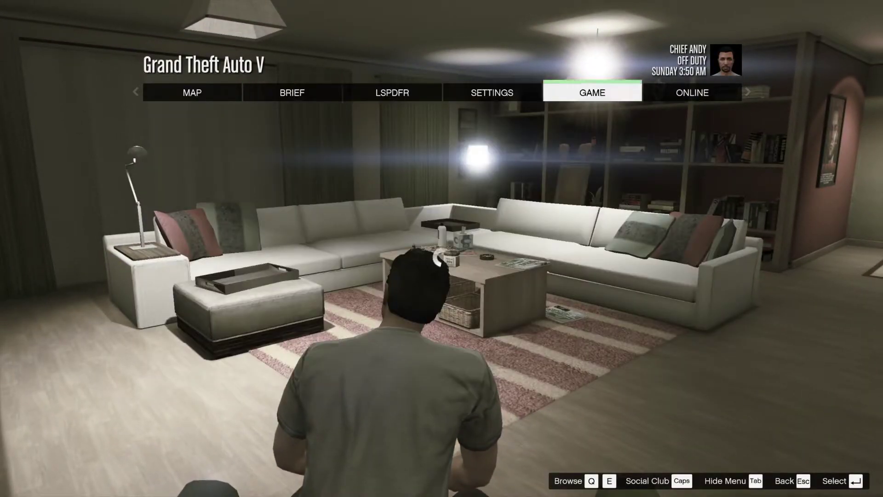
key("Up")
key("Return")
key("Return")
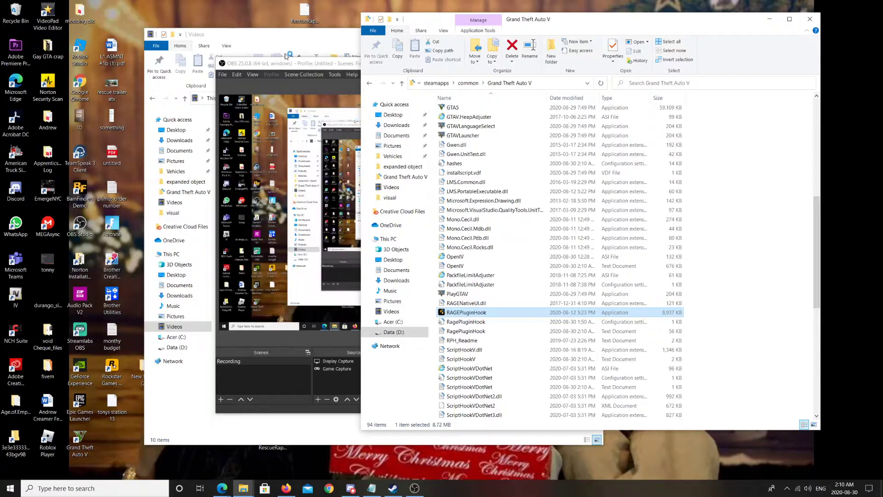
Step: Minimize the Videos folder window, switch to Firefox, and close the Packfile Limit Adjuster page
left_click(287, 54)
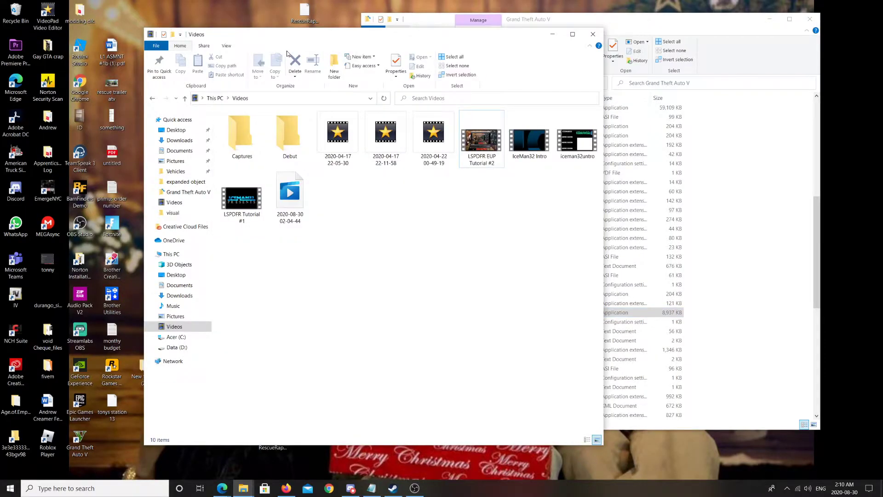
left_click(553, 34)
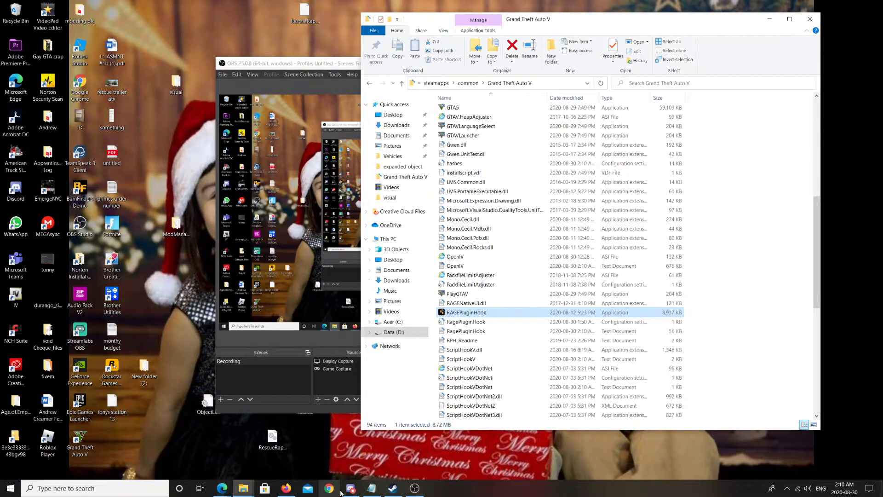
left_click(286, 488)
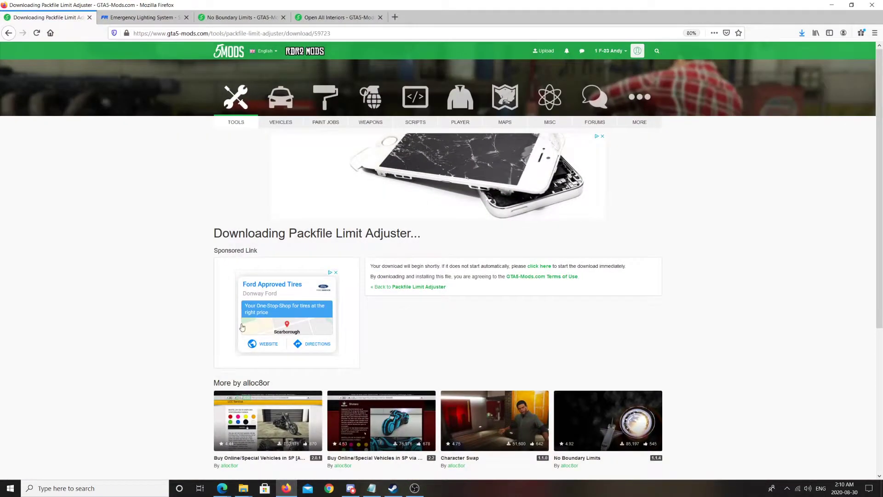
left_click(89, 17)
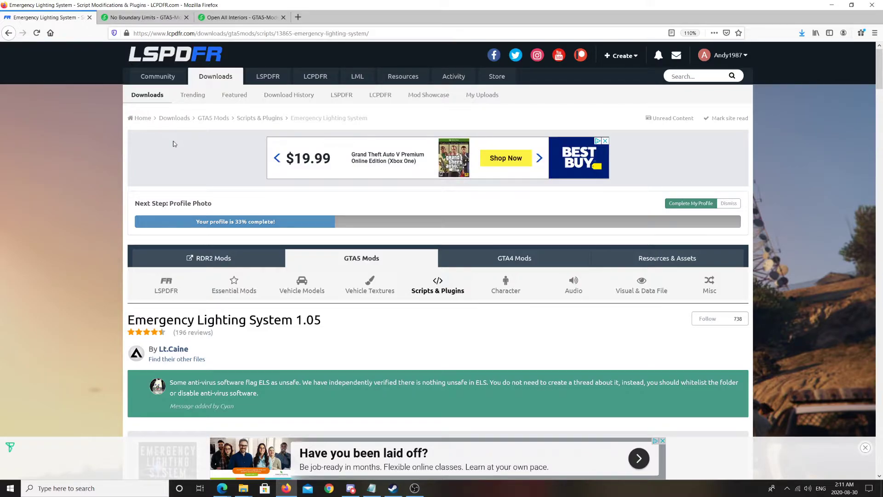
Step: Download ELS V1.05.rar from the Emergency Lighting System page on LCPDFR
scroll(295, 168, "down", 6)
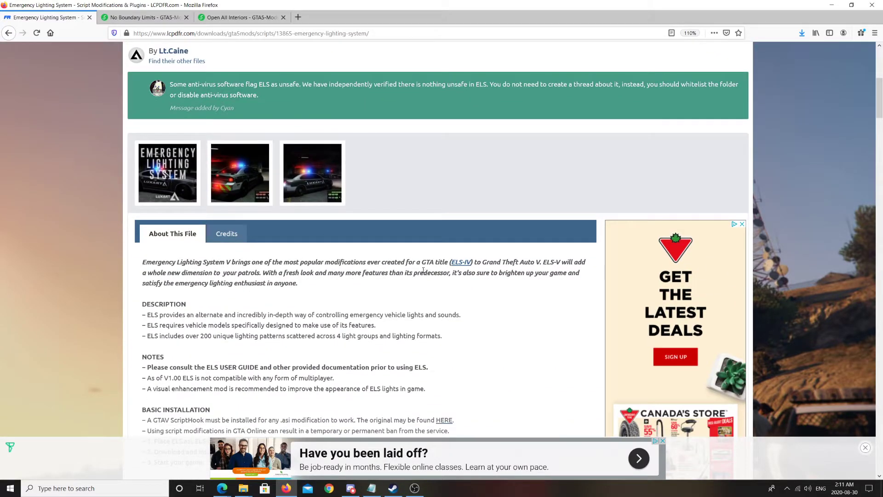
scroll(354, 221, "down", 4)
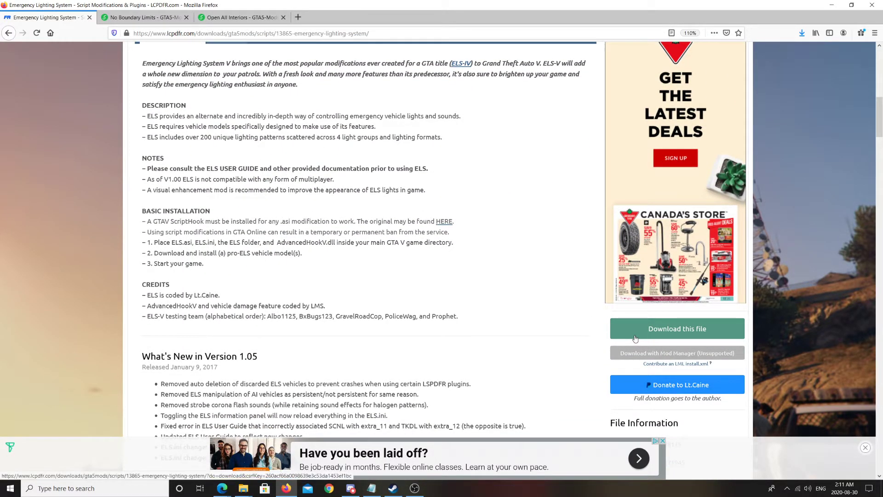
left_click(663, 328)
left_click(665, 199)
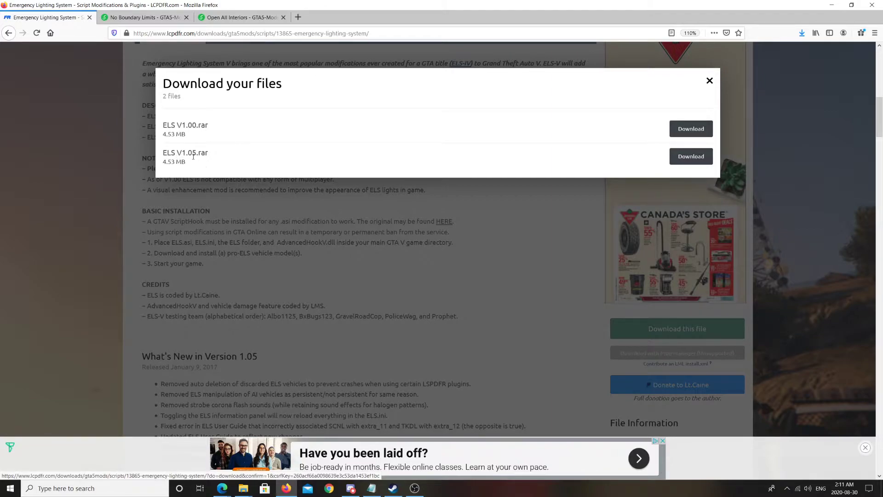
left_click_drag(197, 154, 186, 154)
left_click(226, 161)
left_click(688, 160)
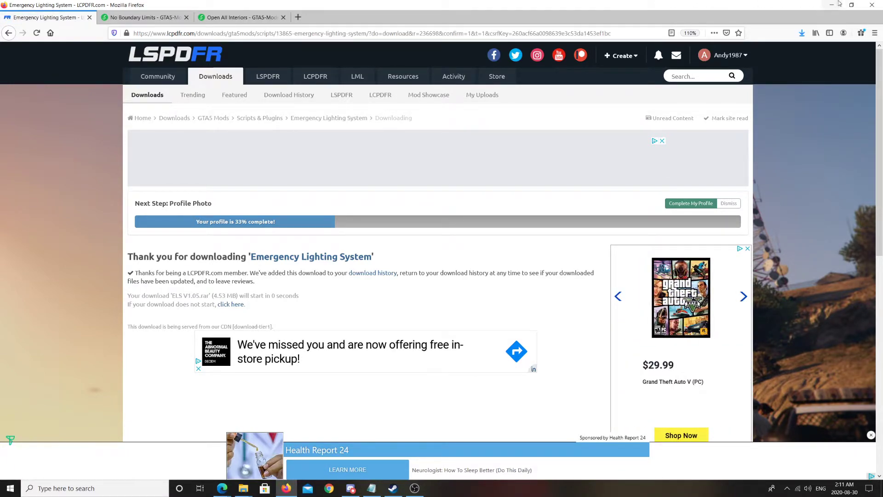
Step: Minimize the browser, open the ELS V1.05 archive from the Downloads folder in WinRAR, and dismiss the licence notice
left_click(831, 4)
mouse_move(244, 488)
left_click(228, 457)
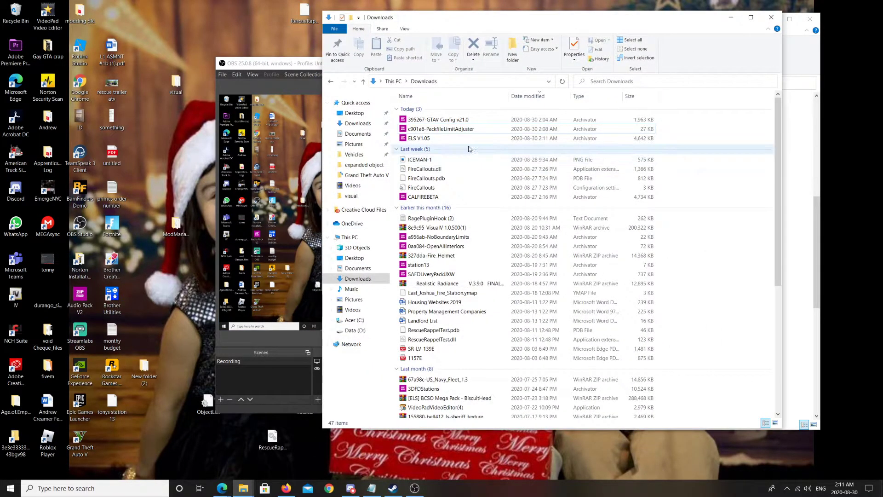
left_click(437, 139)
right_click(437, 140)
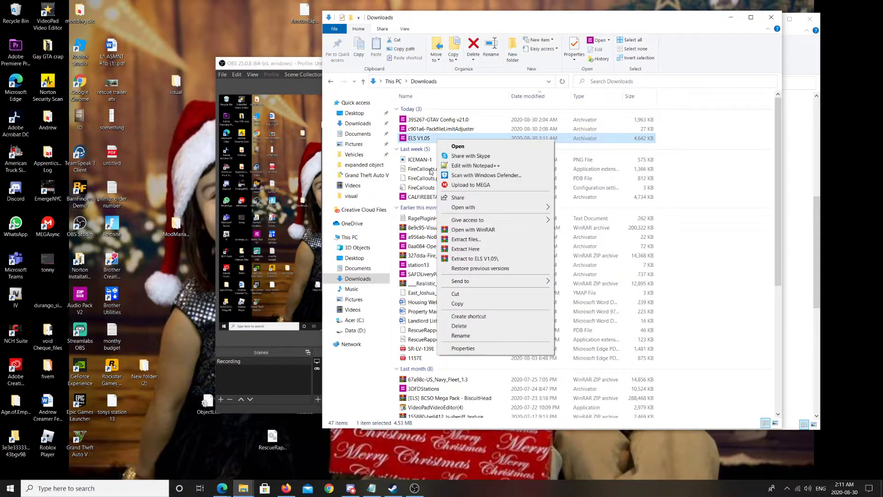
left_click(466, 230)
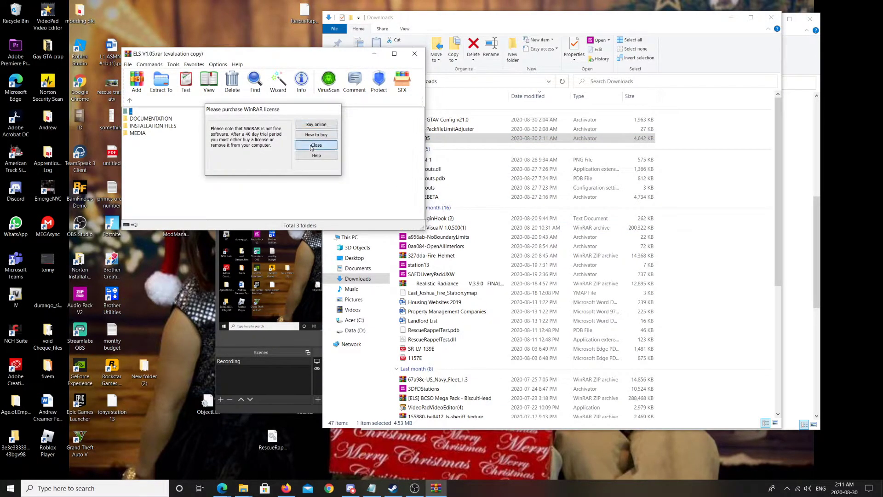
left_click(316, 147)
Step: Look into the archive's DOCUMENTATION folder, return, and open INSTALLATION FILES down to the folder holding the ELS files
left_click(152, 118)
double_click(168, 120)
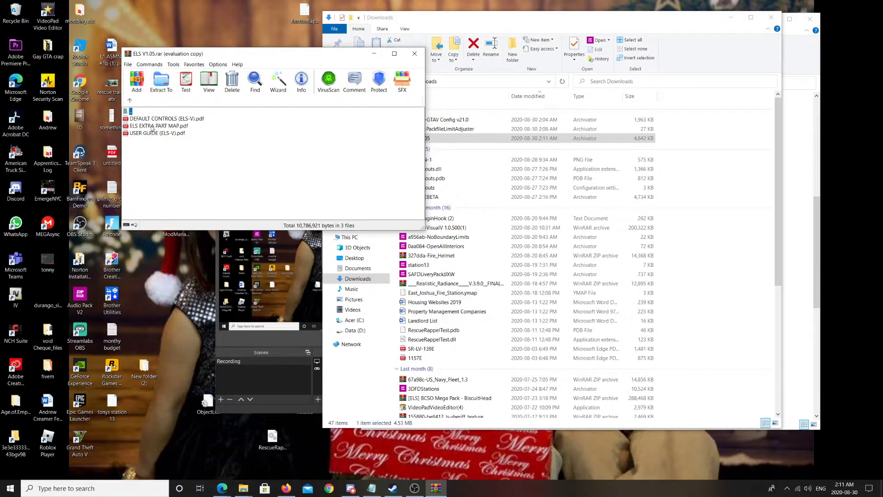
double_click(131, 112)
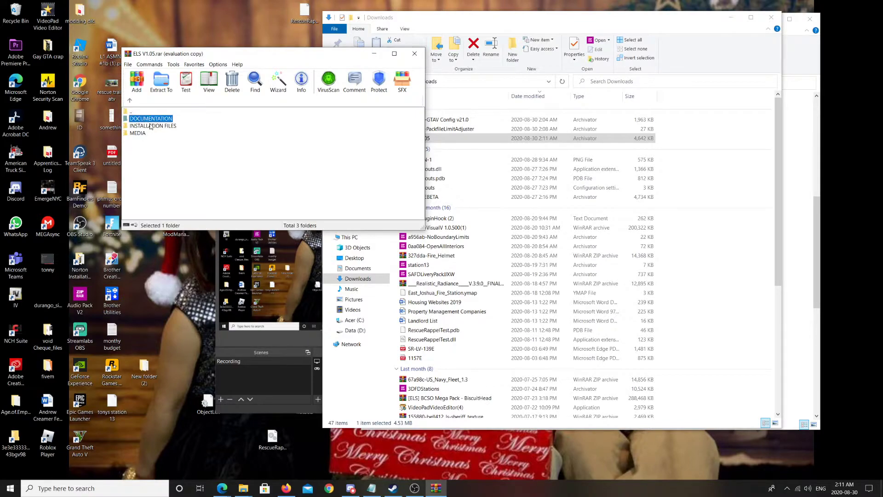
double_click(151, 126)
double_click(152, 119)
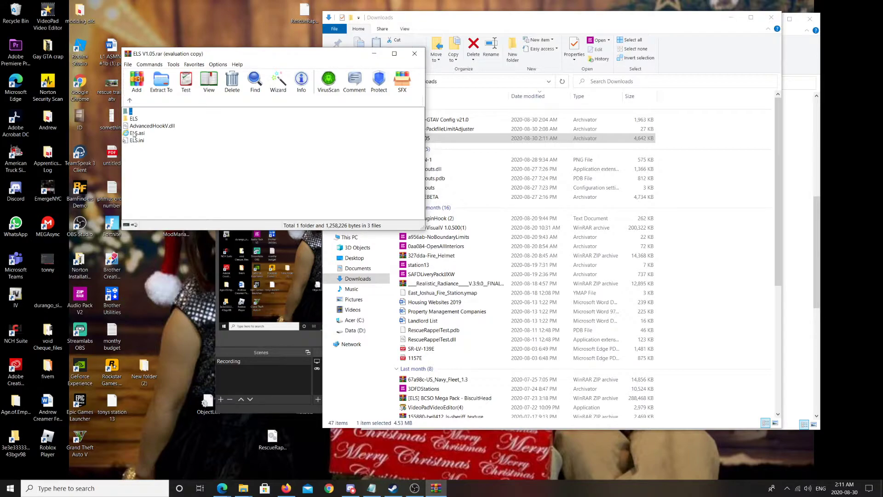
Step: Copy the ELS folder, AdvancedHookV.dll, ELS.asi and ELS.ini into the main Grand Theft Auto V folder, and close the archive
left_click(807, 110)
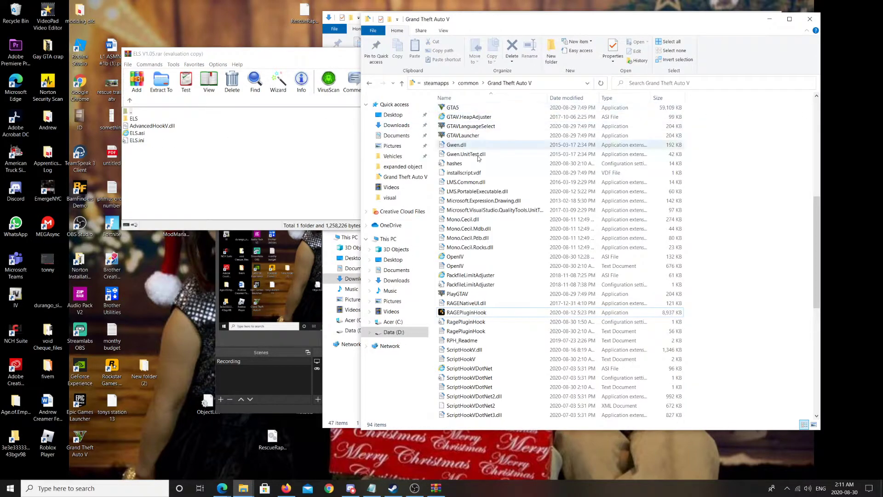
scroll(504, 180, "up", 10)
left_click(174, 117)
left_click_drag(173, 117, 143, 144)
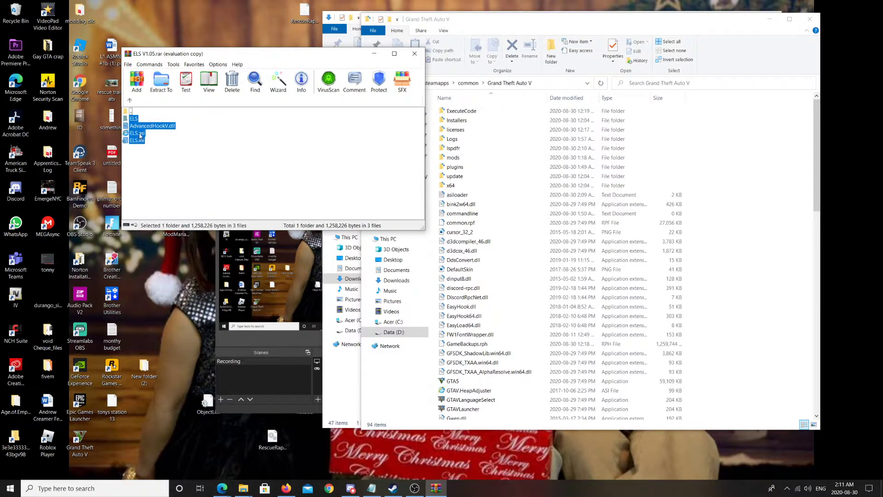
left_click_drag(236, 136, 758, 195)
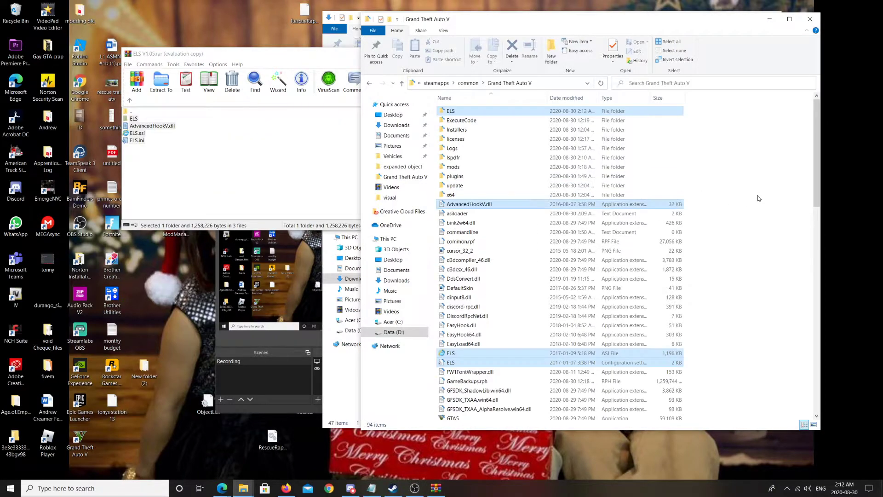
left_click(260, 167)
left_click(413, 54)
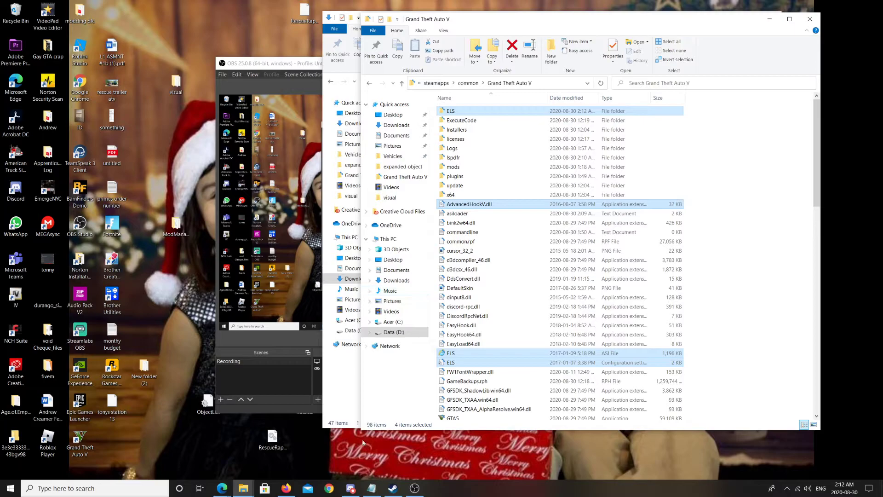
Step: Return to Firefox, close the Emergency Lighting System page, download No Boundary Limits 1.1.4, and minimize the browser
left_click(286, 488)
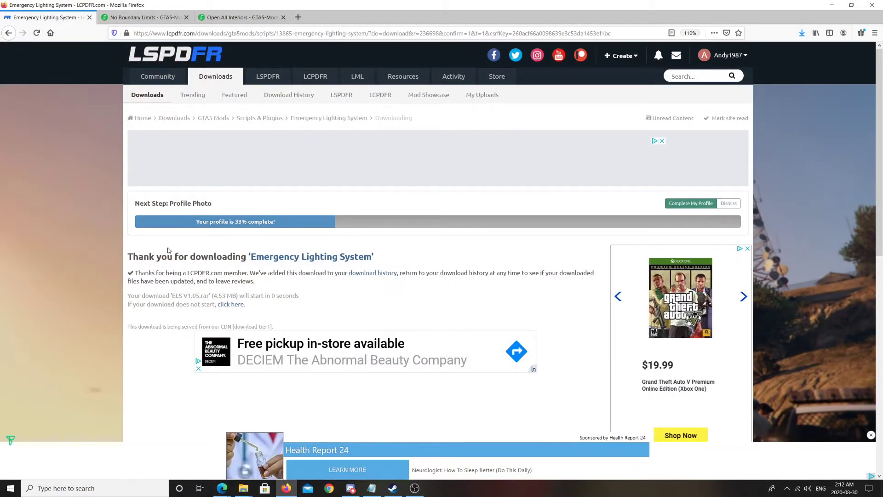
left_click(89, 17)
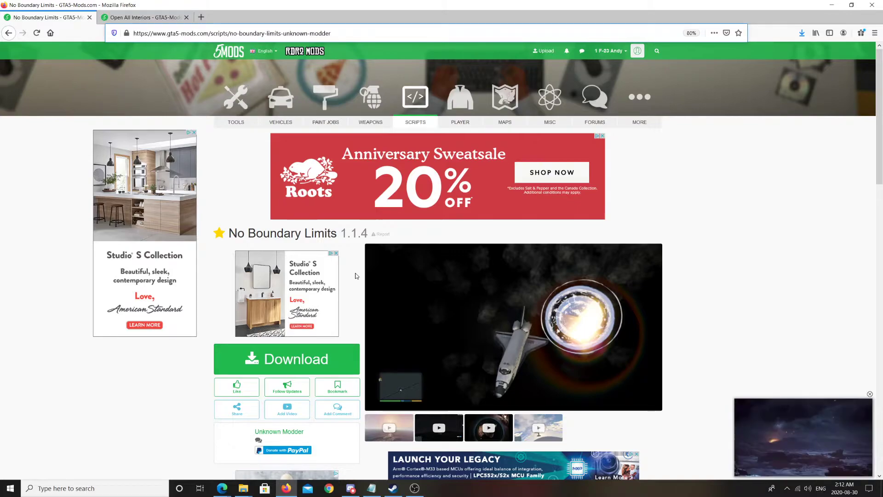
left_click(287, 359)
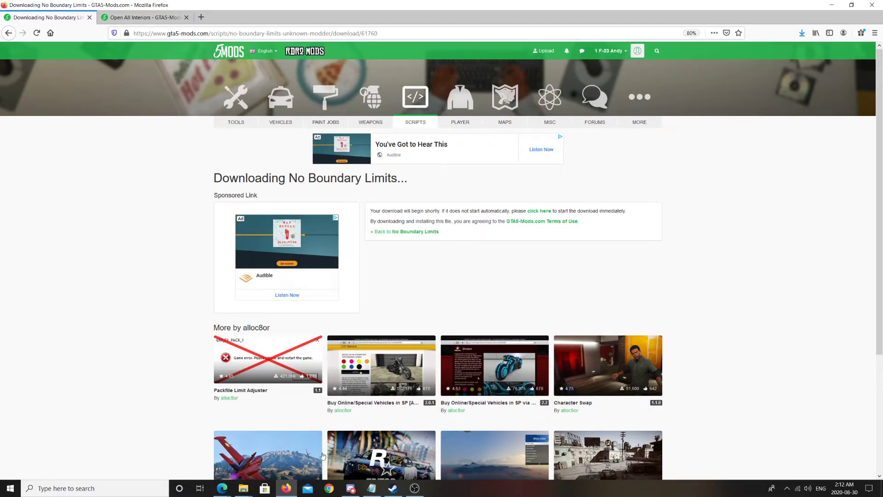
left_click(292, 491)
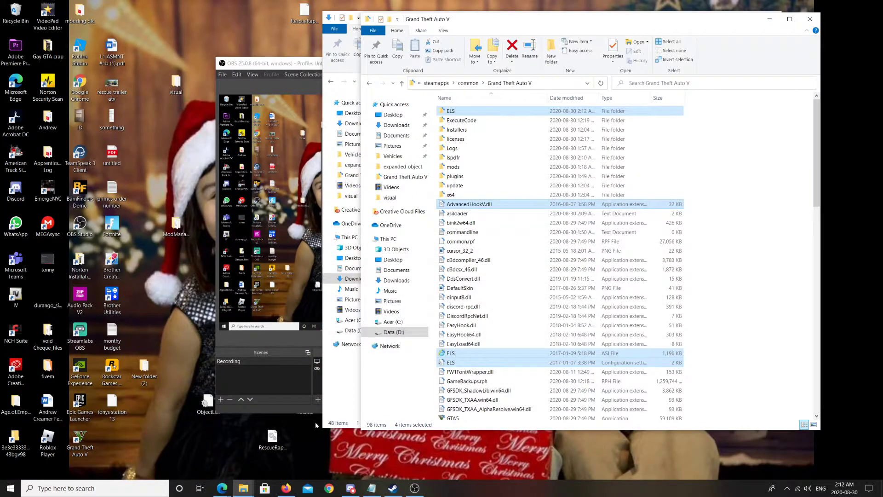
Step: Open the a956ab-NoBoundaryLimits(1) archive from the Downloads folder in WinRAR, dismiss the notice, and open its ReadMe.txt
left_click(343, 409)
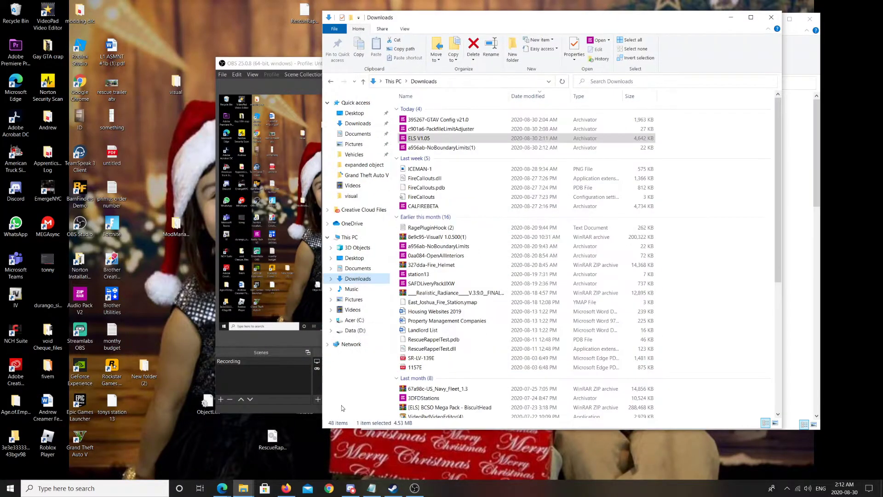
right_click(461, 147)
left_click(496, 236)
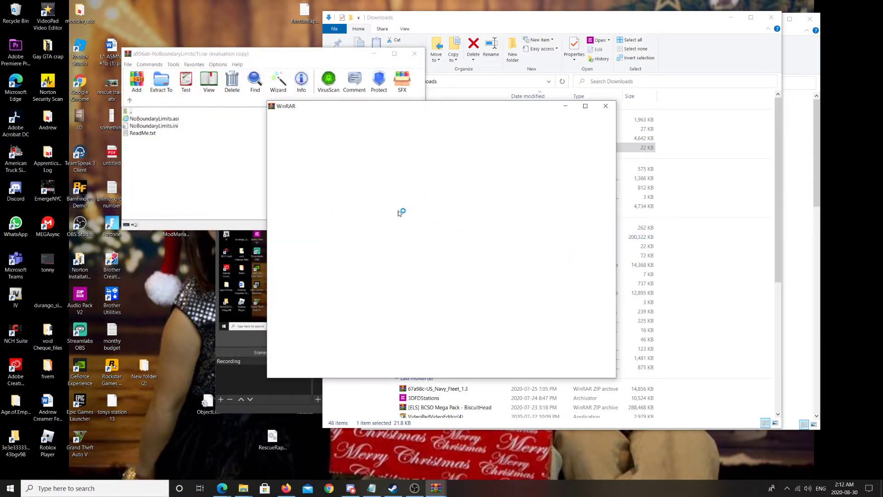
left_click(597, 111)
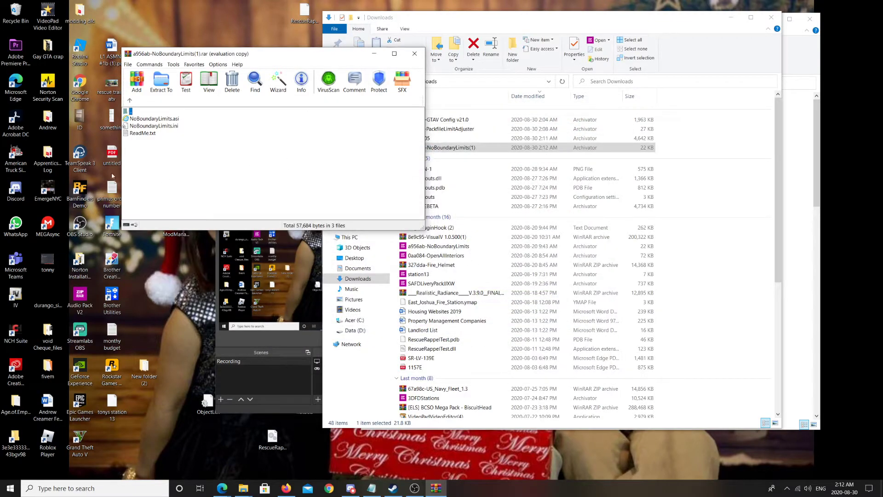
double_click(142, 134)
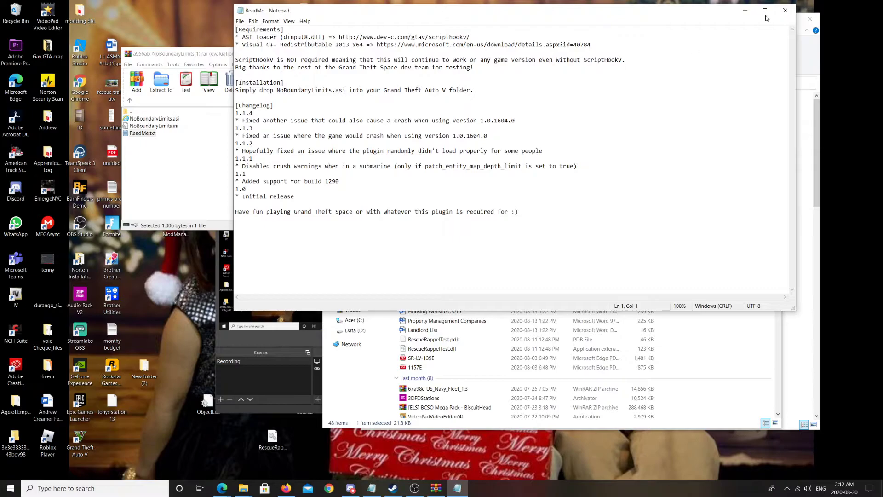
Step: Close the ReadMe, copy NoBoundaryLimits.asi and NoBoundaryLimits.ini from the archive into the Grand Theft Auto V folder, and close the archive
left_click(785, 11)
left_click(732, 10)
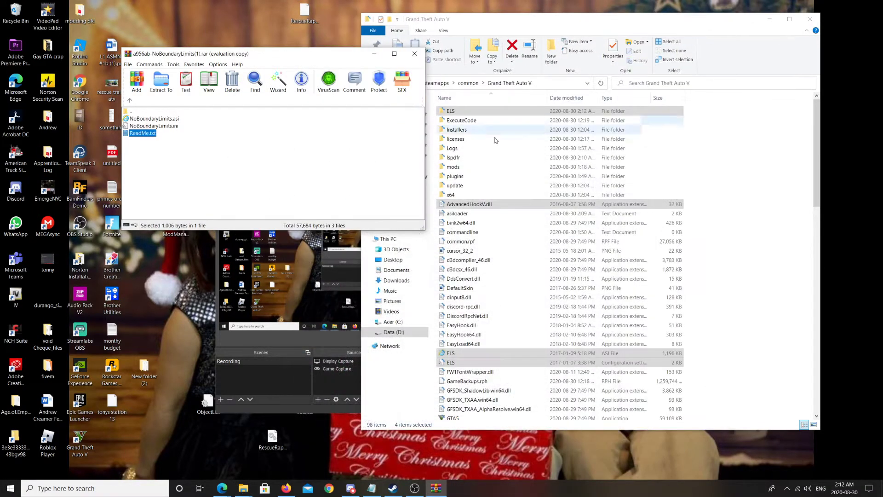
left_click(695, 157)
left_click(220, 154)
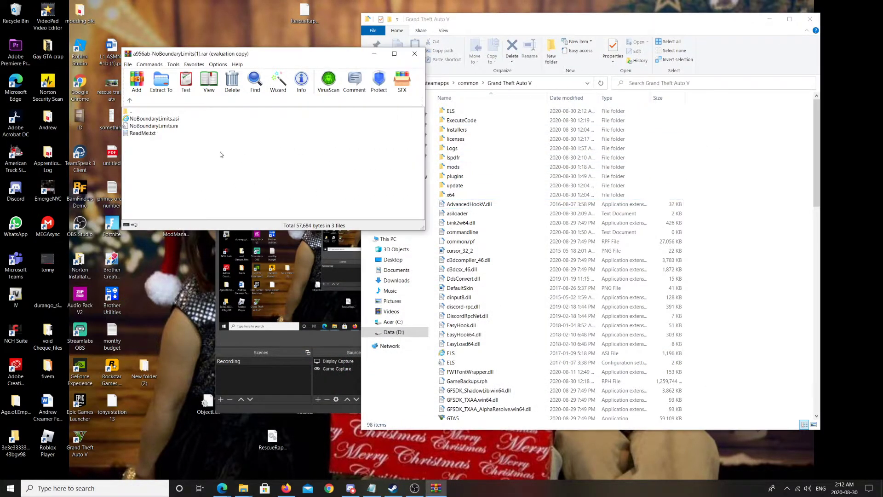
left_click_drag(176, 122, 714, 131)
left_click(335, 169)
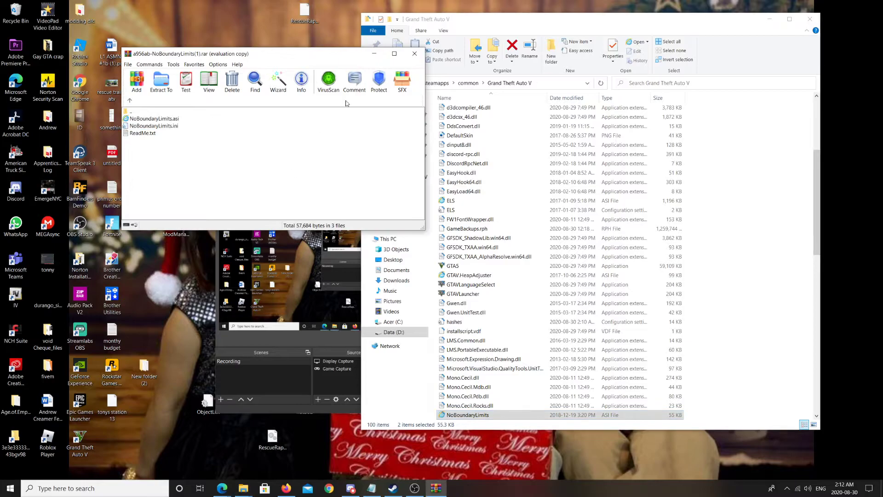
left_click(417, 53)
left_click(745, 145)
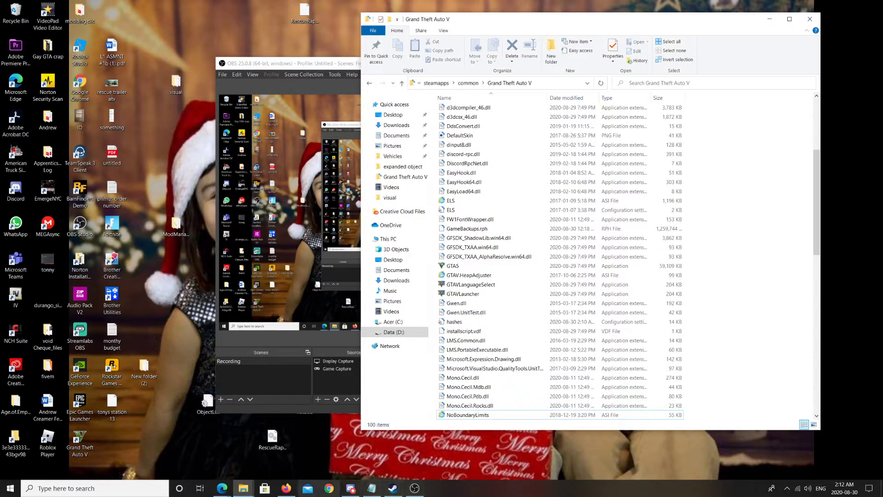
Step: Return to Firefox, close the No Boundary Limits page, download Open All Interiors, and minimize the browser
left_click(286, 488)
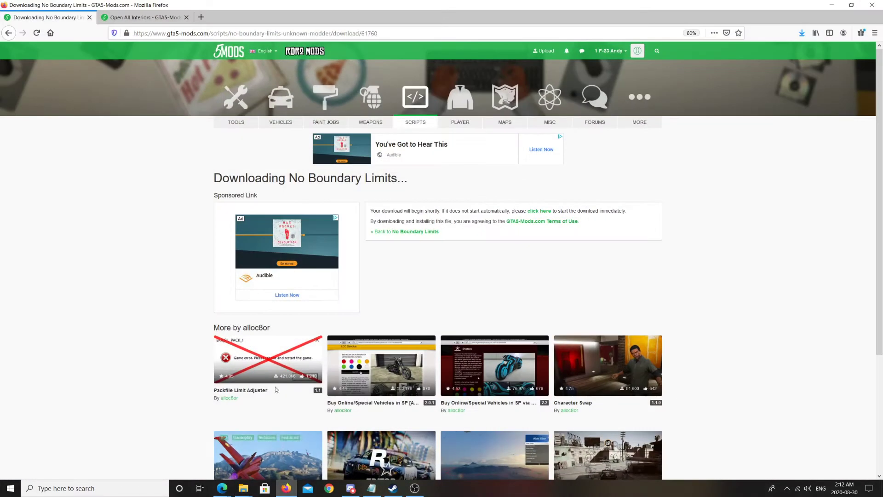
left_click(89, 17)
left_click(296, 359)
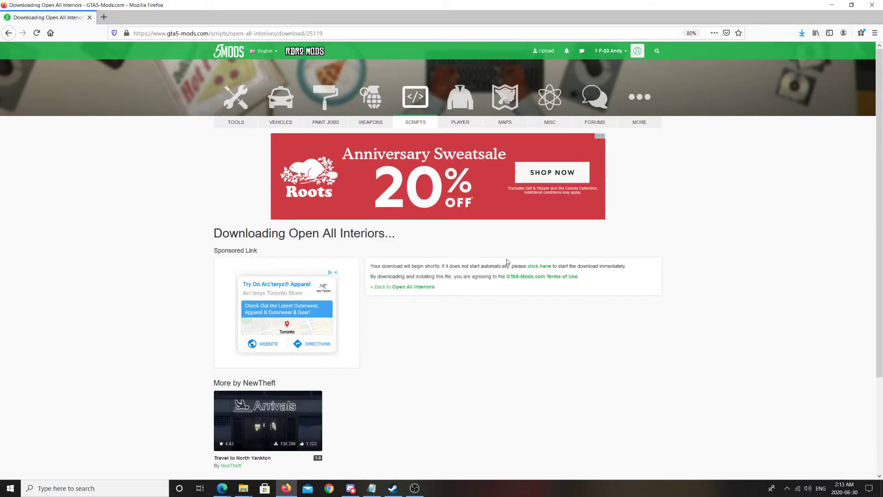
left_click(832, 5)
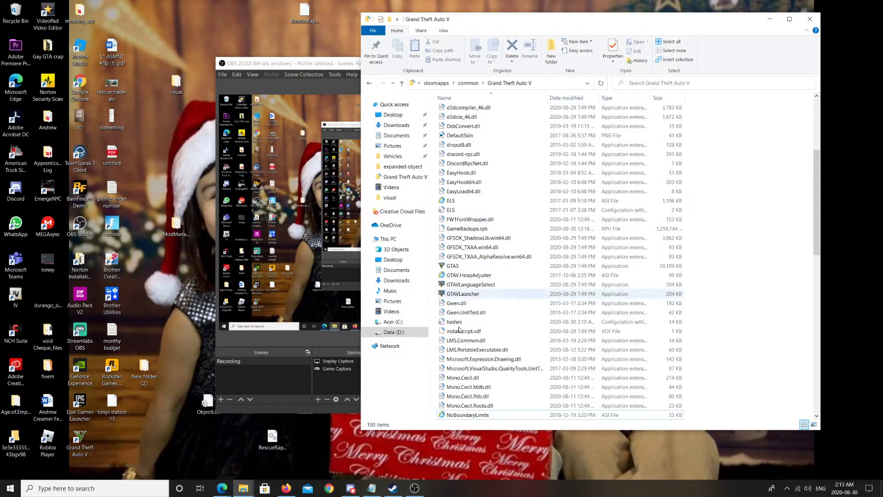
Step: Open the 0aa084-OpenAllInteriors(1) archive from the Downloads folder in WinRAR, dismiss the trial notice, and minimize the Downloads window
mouse_move(244, 488)
left_click(236, 469)
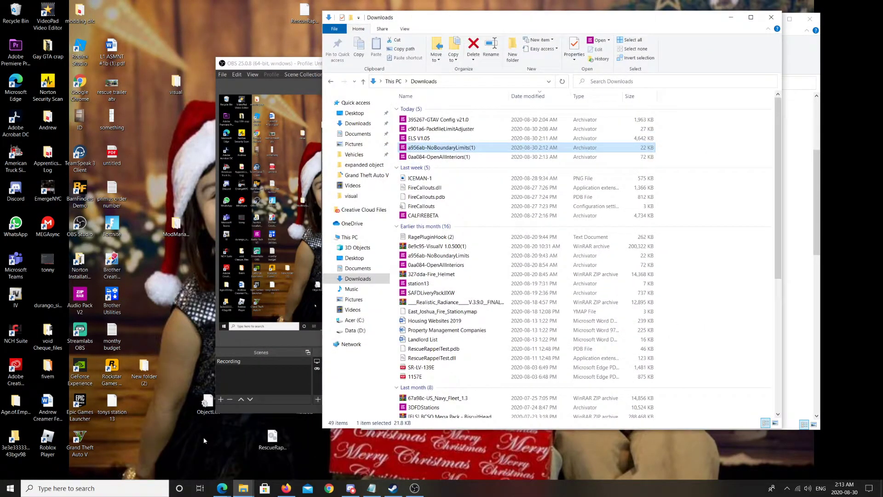
right_click(445, 157)
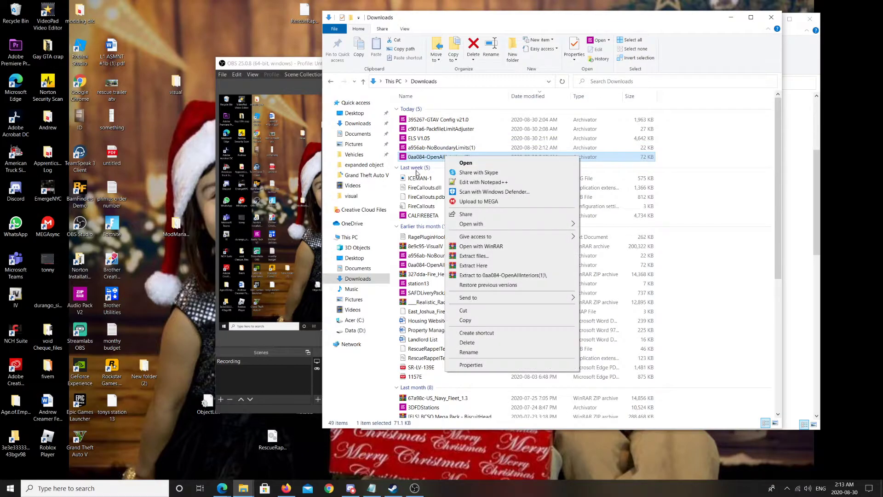
left_click(467, 246)
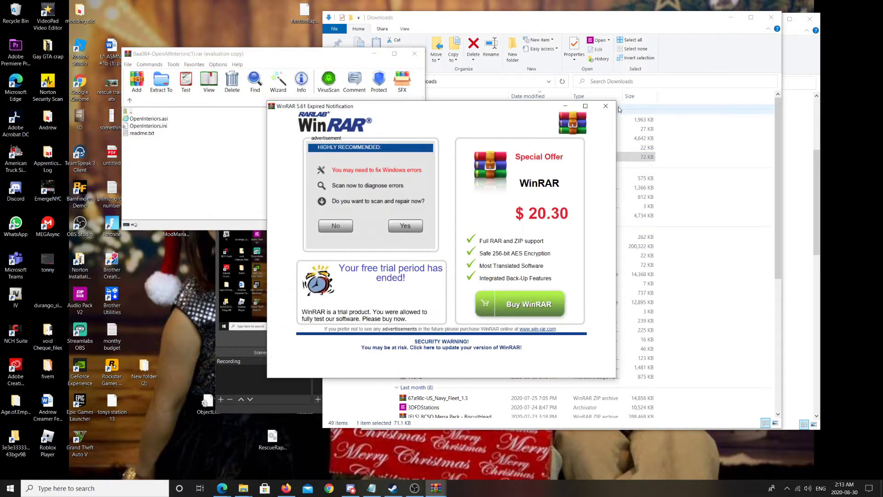
key("Escape")
left_click_drag(733, 18, 733, 19)
left_click(733, 19)
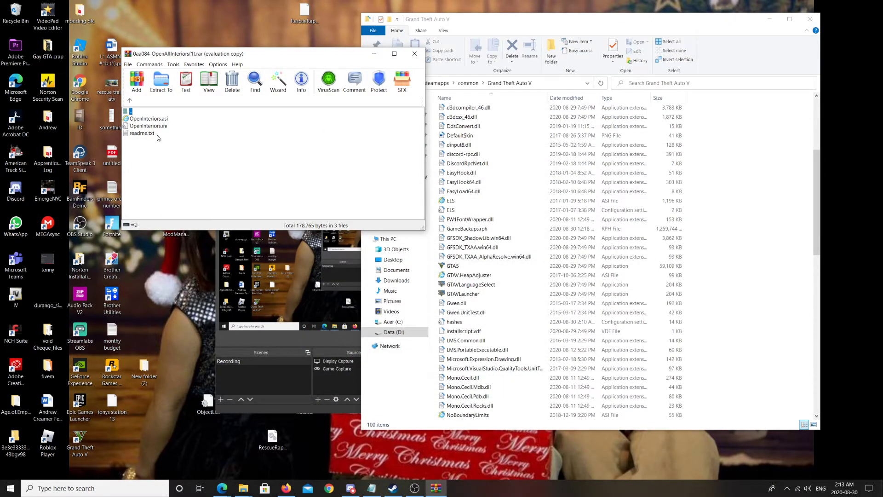
Step: Read the list of opened interiors and the installation instructions in the archive's readme.txt, and close it
double_click(143, 133)
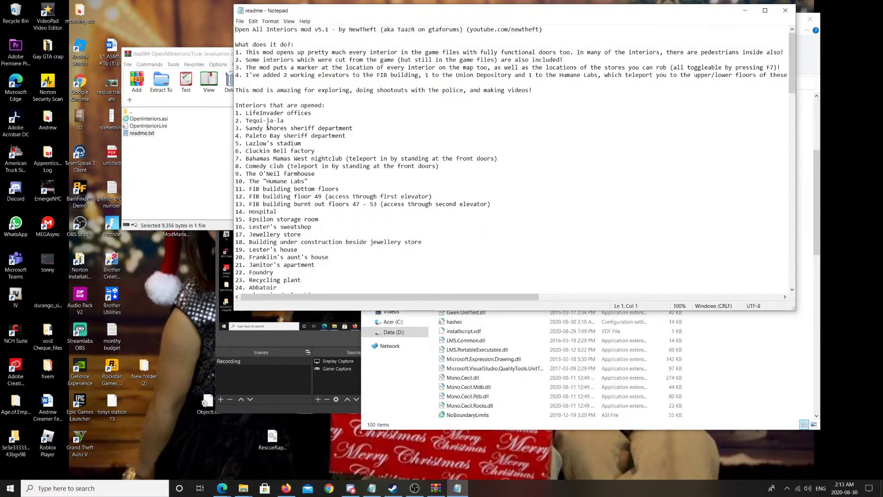
left_click_drag(272, 105, 272, 256)
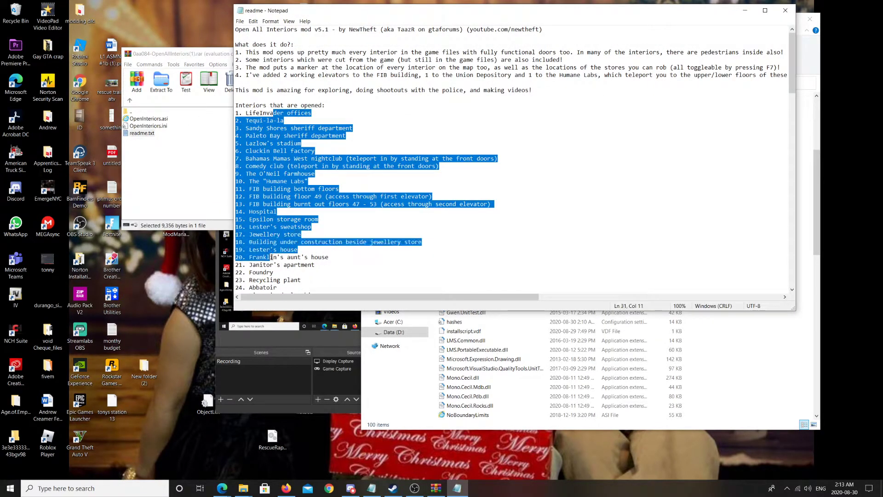
scroll(272, 256, "down", 4)
scroll(272, 256, "down", 11)
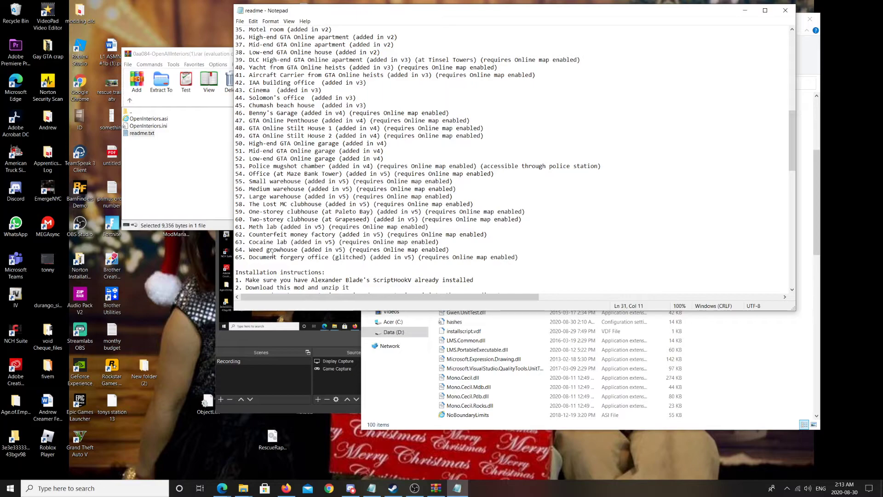
scroll(272, 255, "down", 2)
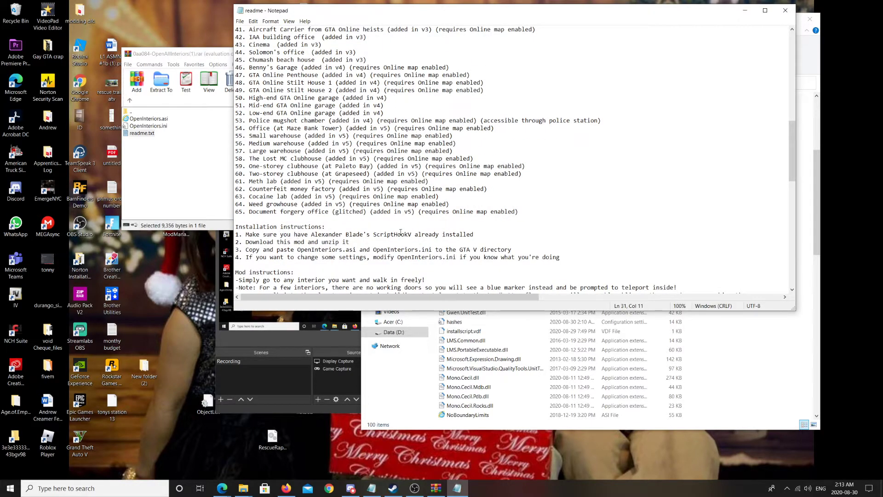
left_click_drag(364, 234, 463, 233)
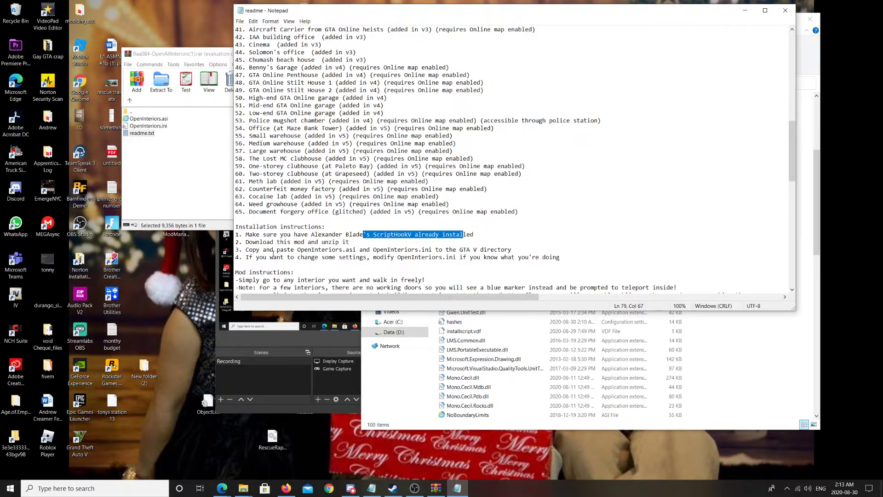
left_click(785, 10)
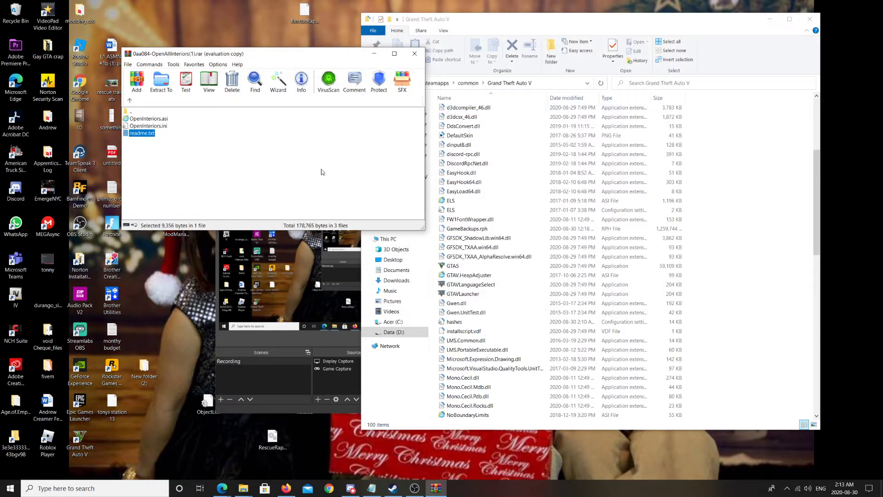
Step: Copy OpenInteriors.asi and OpenInteriors.ini from the archive into the Grand Theft Auto V folder
left_click(240, 184)
left_click_drag(175, 121, 162, 127)
left_click_drag(470, 129, 746, 136)
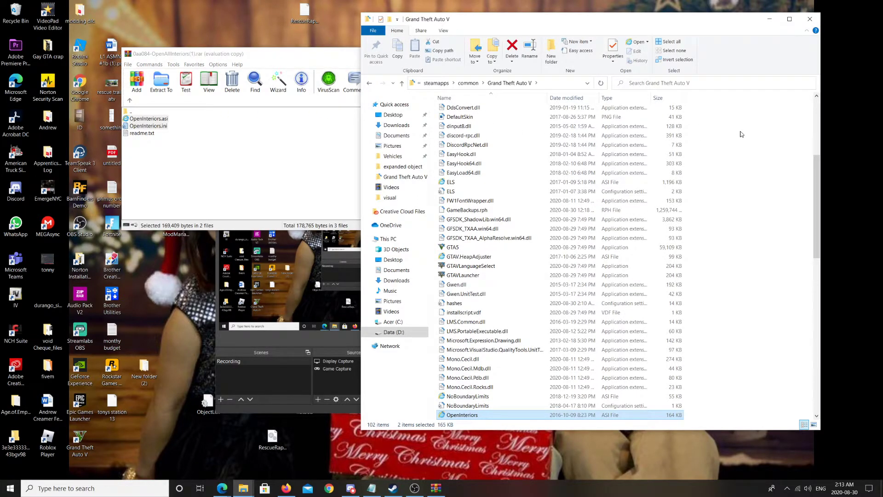
Step: Find the RAGEPluginHook application in the Grand Theft Auto V folder and launch it
left_click(697, 256)
scroll(696, 256, "down", 4)
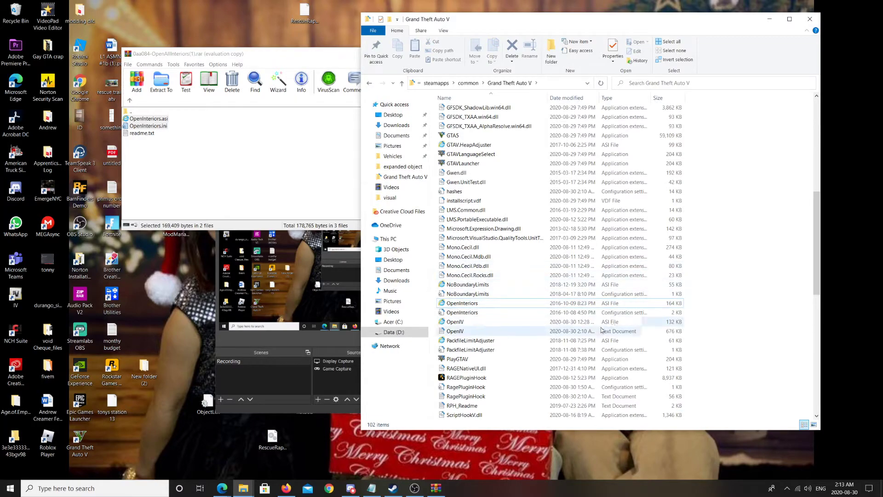
double_click(513, 382)
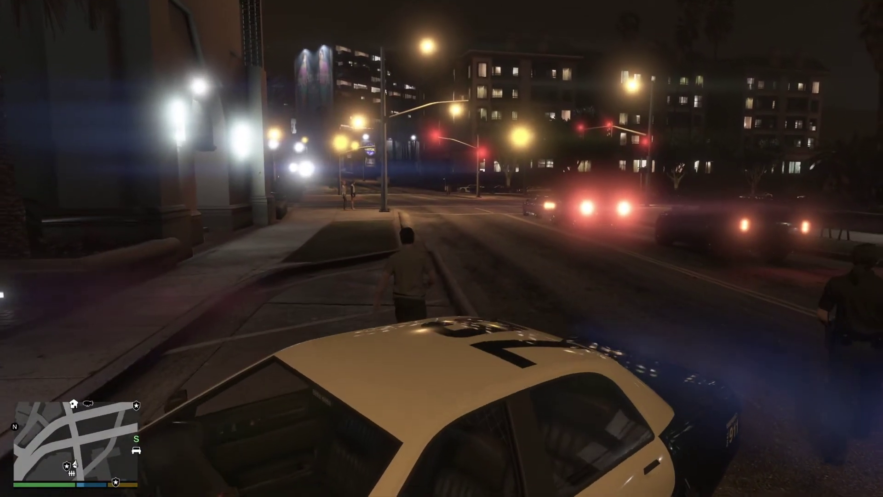
Step: Examine the Interior markers on the in-game map around West Vinewood and Rockford Hills, and return to the game
key("Escape")
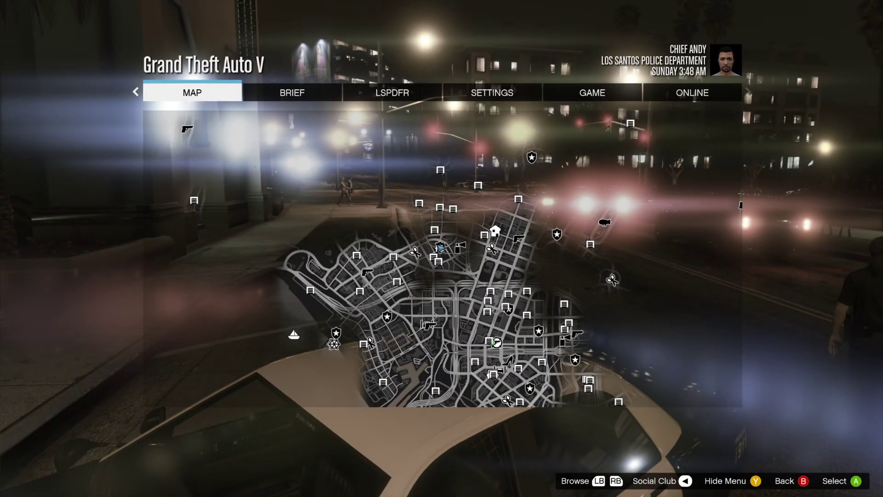
key("Return")
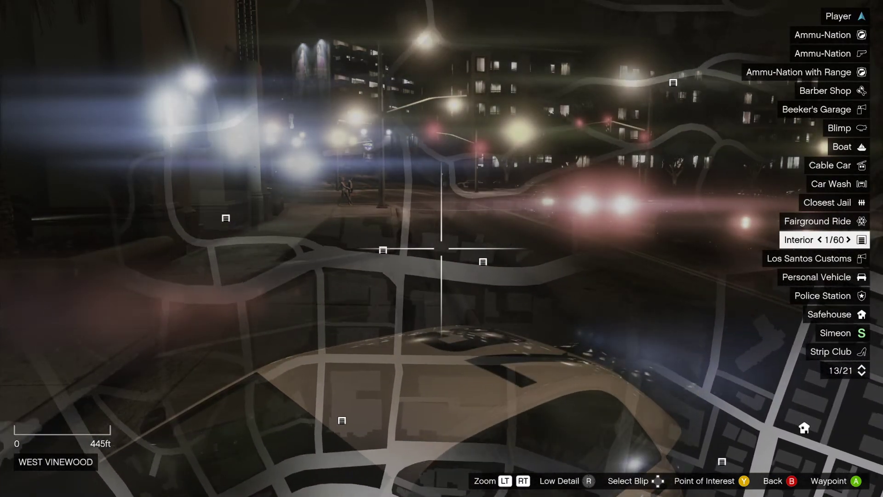
key("a")
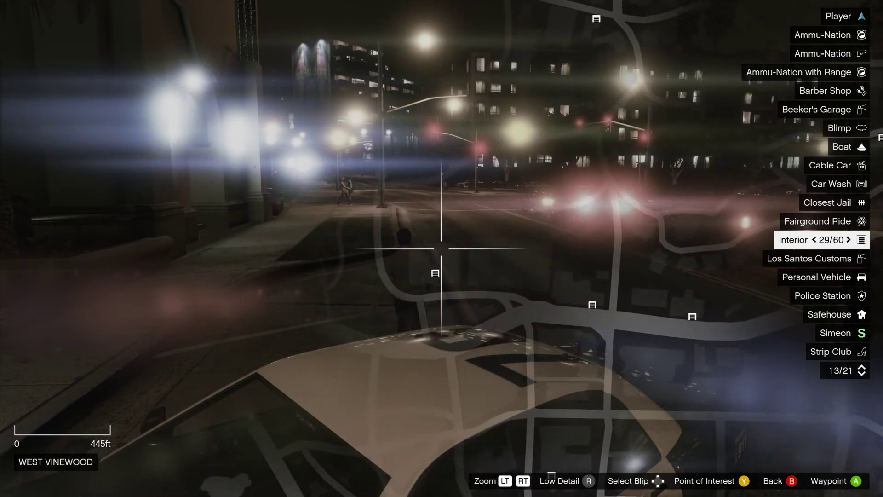
key("s")
scroll(441, 249, "down", 5)
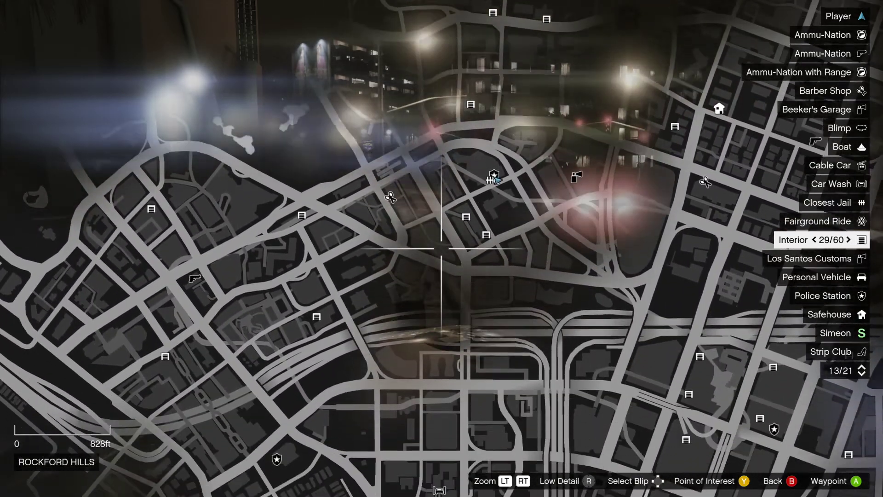
key("Escape")
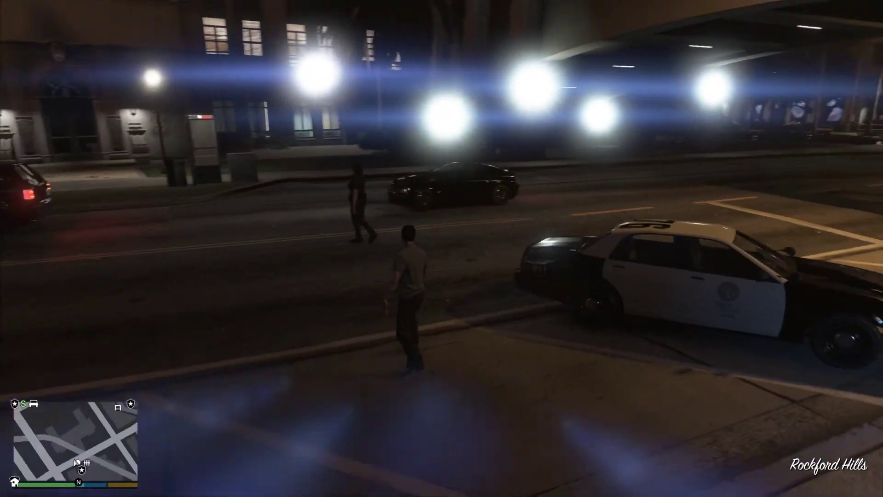
Step: Run the character to patrol car 76 outside the police department, get in, and enlarge the minimap
key("w")
key("w")
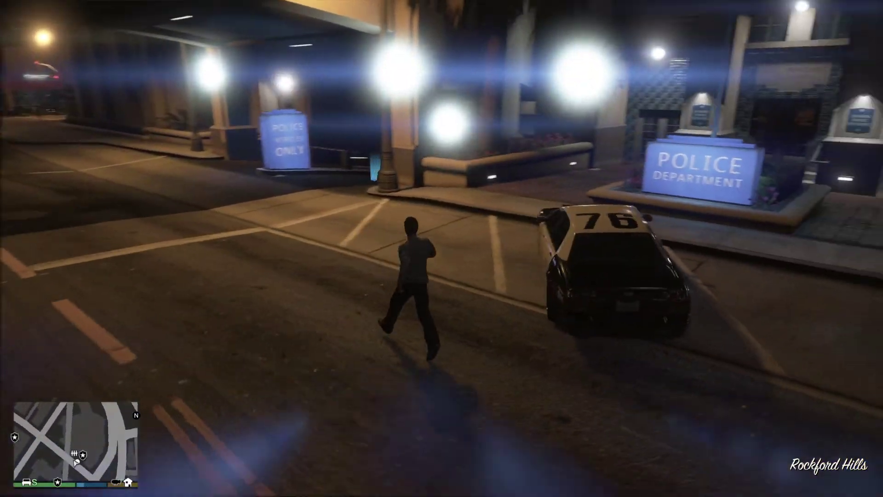
key("w")
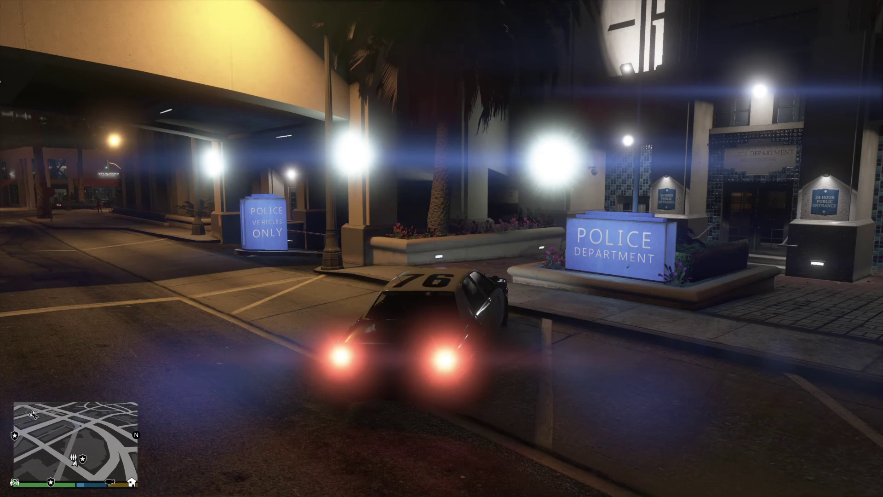
key("Escape")
key("Escape")
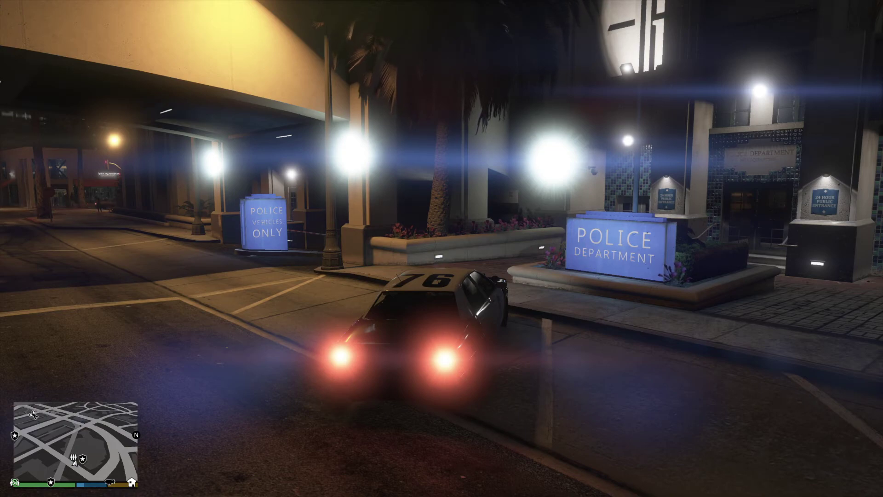
key("z")
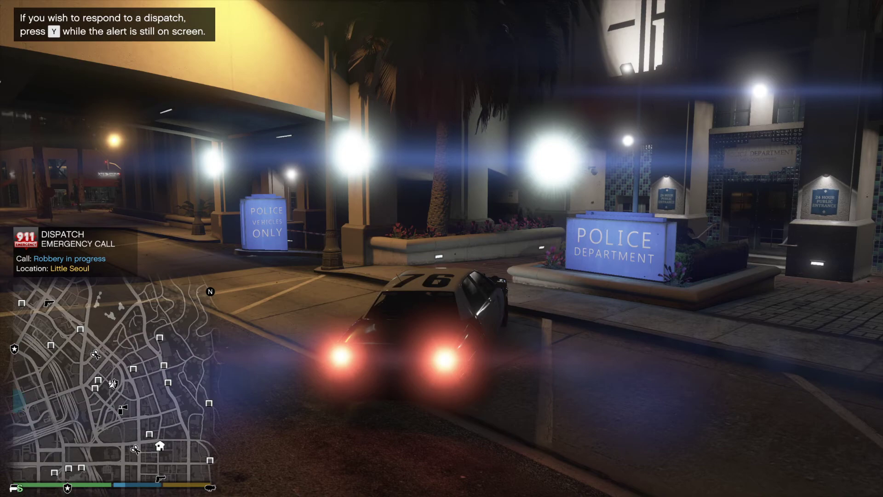